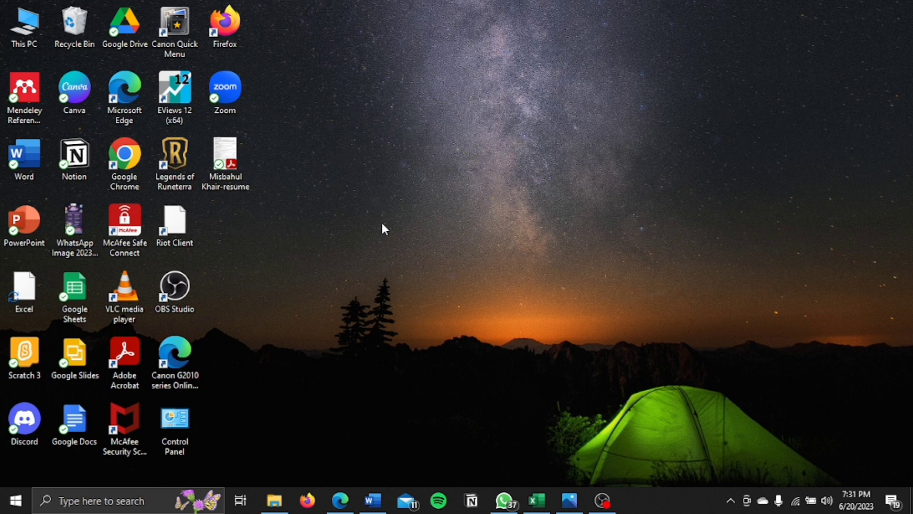
Review the export, GDP and exchange-rate data in the Excel workbook data UAS EKONOMETRIK, and minimize it
{"action": "left_click", "coordinate": [533, 497]}
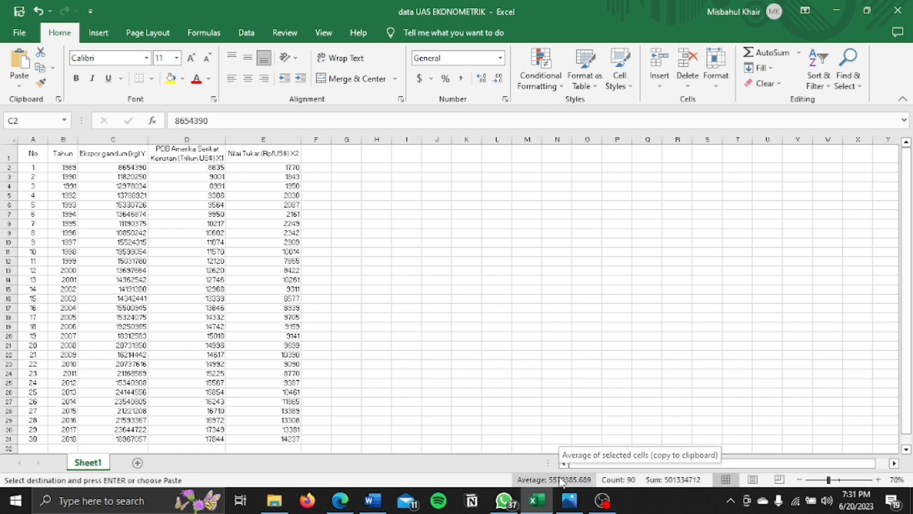
{"action": "mouse_move", "coordinate": [516, 500]}
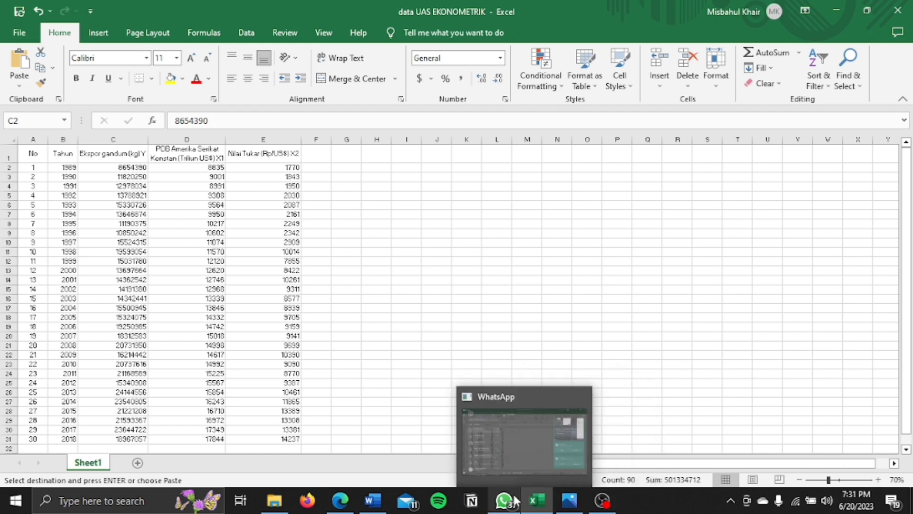
{"action": "left_click", "coordinate": [832, 12]}
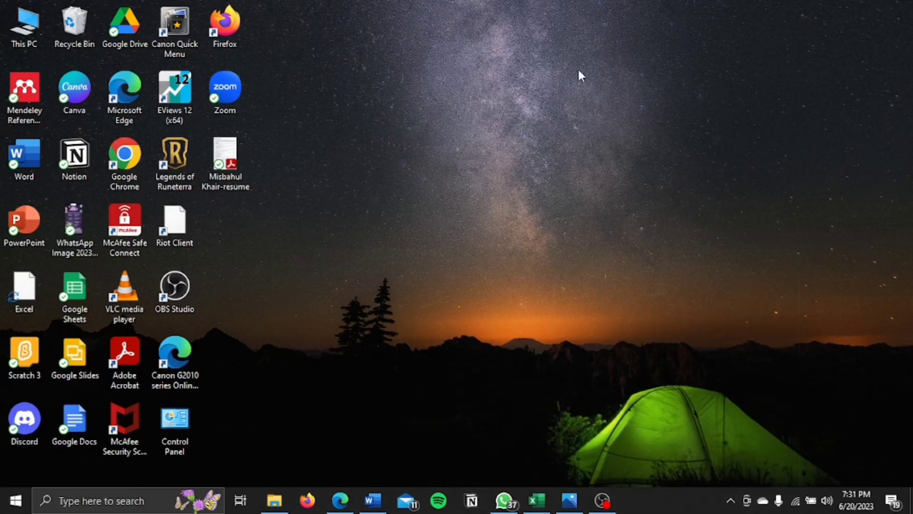
Launch EViews 12 and create a new annual workfile with start date 1989 and end date 2018
{"action": "left_click", "coordinate": [194, 117]}
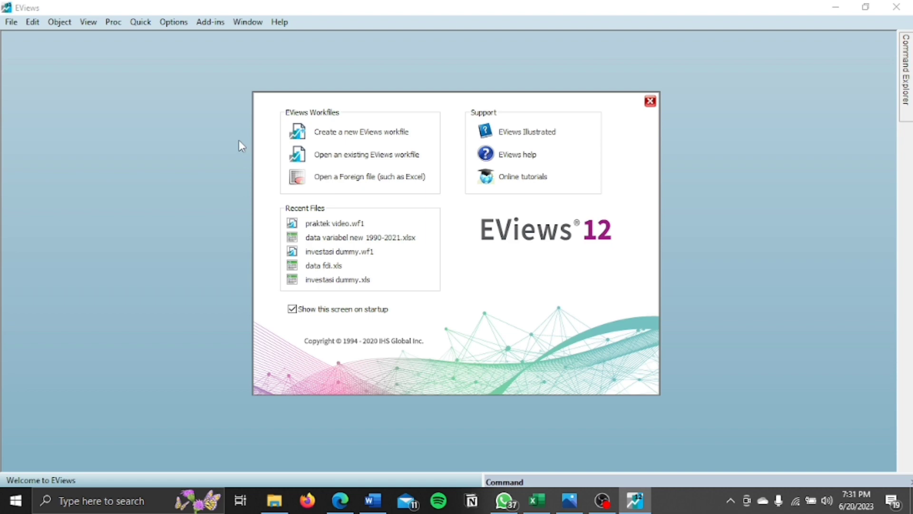
{"action": "left_click", "coordinate": [321, 133]}
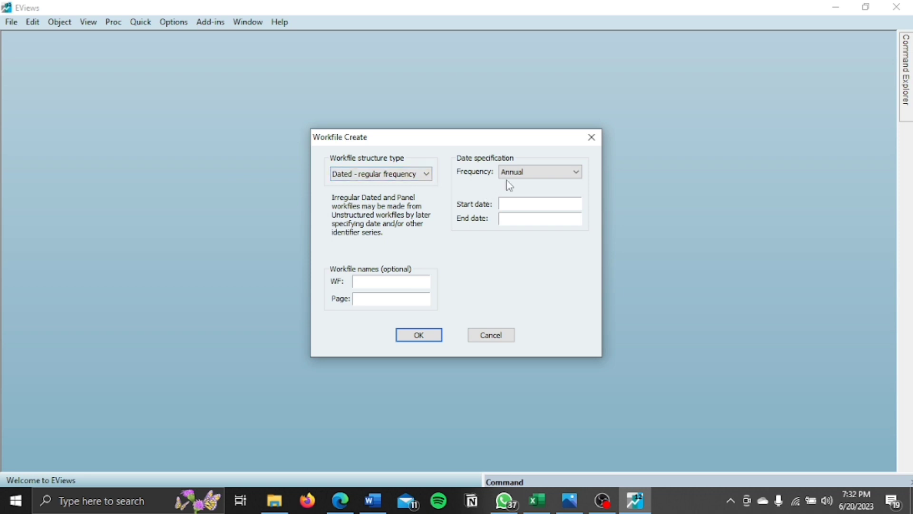
{"action": "left_click", "coordinate": [513, 209]}
{"action": "type", "text": "18"}
{"action": "key", "text": "BackSpace"}
{"action": "type", "text": "989"}
{"action": "left_click", "coordinate": [532, 220]}
{"action": "type", "text": "2018"}
{"action": "left_click", "coordinate": [409, 336]}
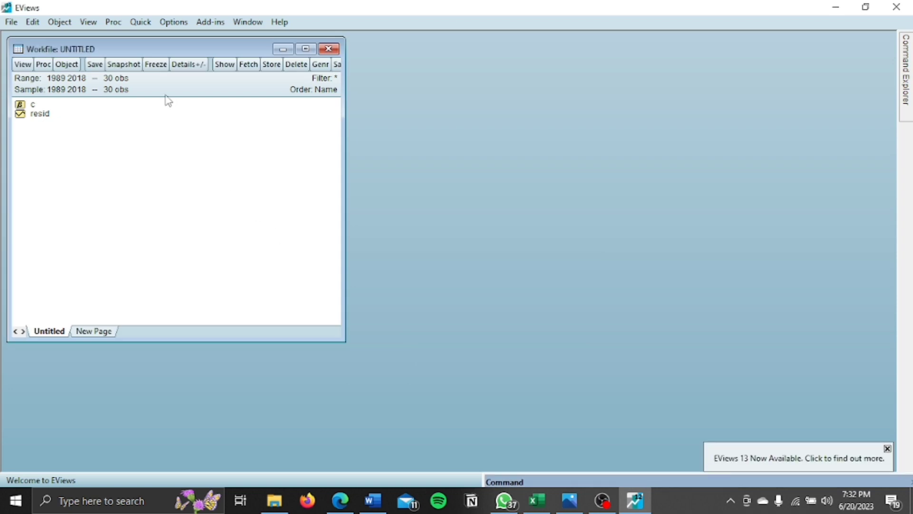
Open an empty group in the workfile for editing series
{"action": "left_click", "coordinate": [139, 23]}
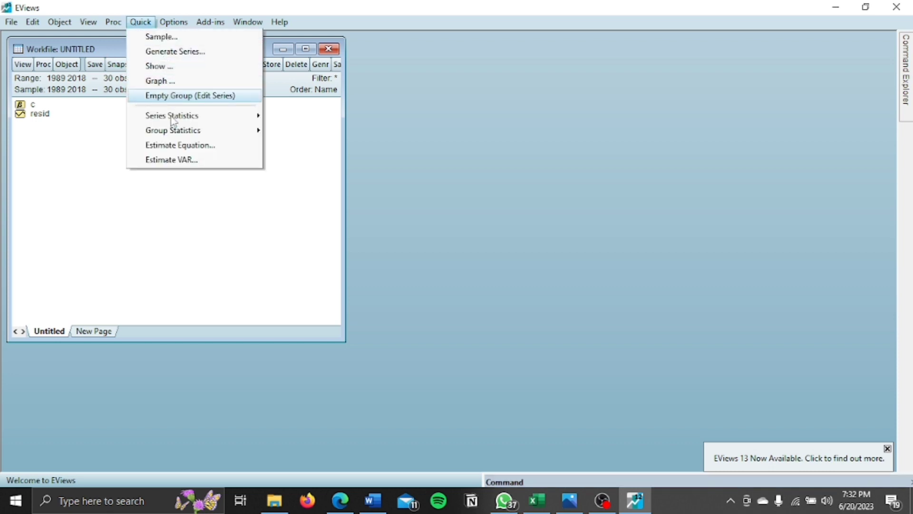
{"action": "mouse_move", "coordinate": [180, 137]}
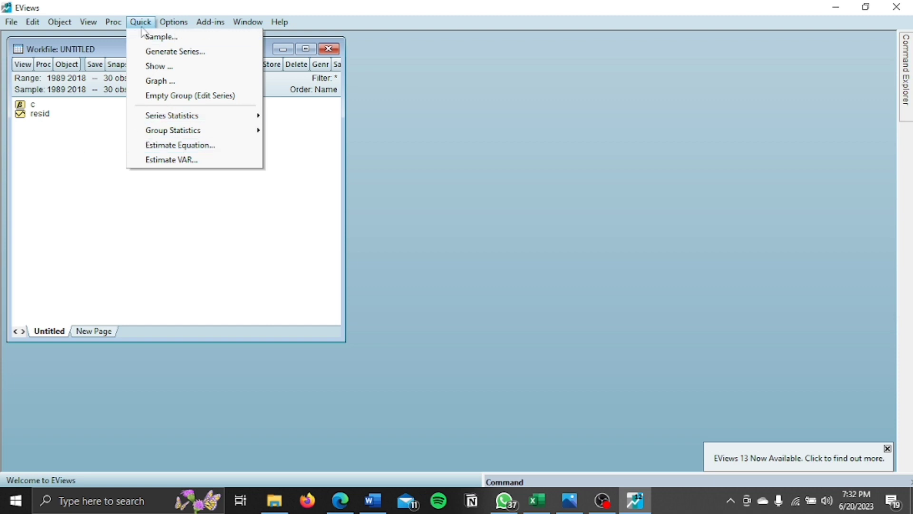
{"action": "left_click", "coordinate": [185, 97]}
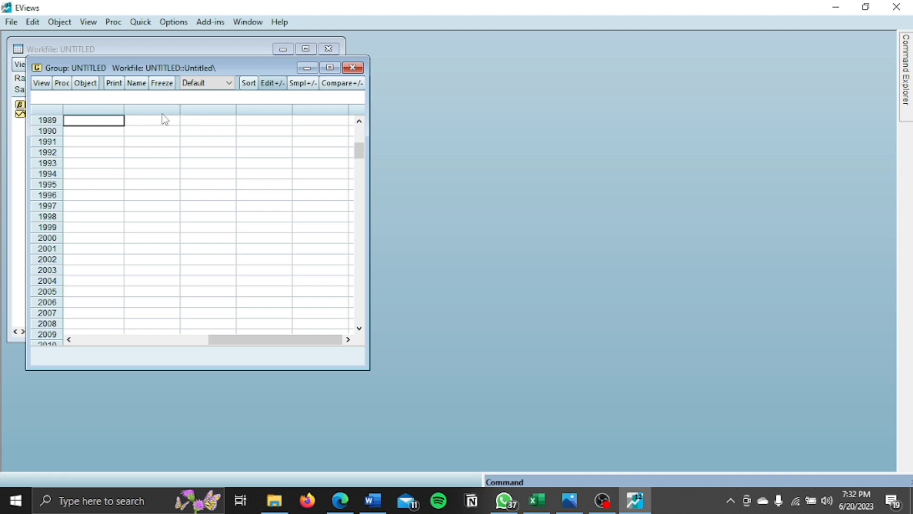
Switch to the Excel workbook and copy the Y, X1 and X2 data values in C2:E31
{"action": "left_click", "coordinate": [542, 511]}
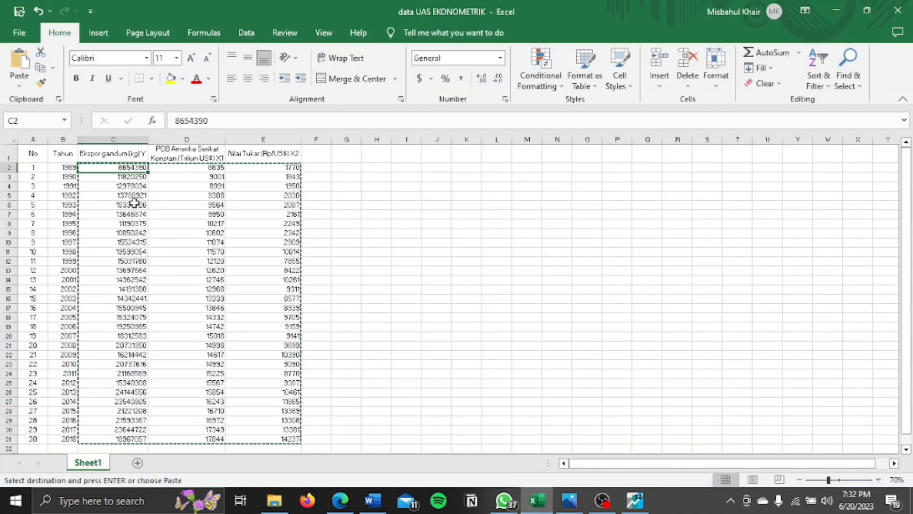
{"action": "key", "text": "shift+Right"}
{"action": "key", "text": "shift+Right"}
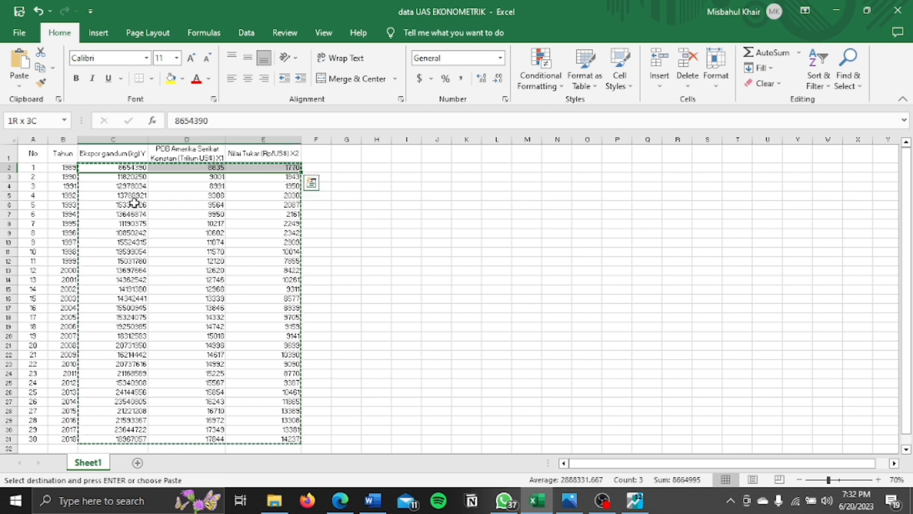
{"action": "key", "text": "shift+Down"}
{"action": "key", "text": "shift+Down"}
{"action": "key", "text": "shift+Down"}
{"action": "key", "text": "shift+Down"}
{"action": "key", "text": "shift+Down"}
{"action": "key", "text": "shift+Down"}
{"action": "key", "text": "shift+Down"}
{"action": "key", "text": "shift+Down"}
{"action": "key", "text": "shift+Down"}
{"action": "key", "text": "shift+Down"}
{"action": "key", "text": "shift+Down"}
{"action": "key", "text": "shift+Down"}
{"action": "key", "text": "shift+Down"}
{"action": "key", "text": "shift+Down"}
{"action": "key", "text": "shift+Down"}
{"action": "key", "text": "shift+Down"}
{"action": "key", "text": "shift+Down"}
{"action": "key", "text": "shift+Down"}
{"action": "key", "text": "shift+Down"}
{"action": "key", "text": "shift+Down"}
{"action": "key", "text": "shift+Down"}
{"action": "key", "text": "shift+Down"}
{"action": "key", "text": "shift+Down"}
{"action": "key", "text": "shift+Down"}
{"action": "key", "text": "shift+Down"}
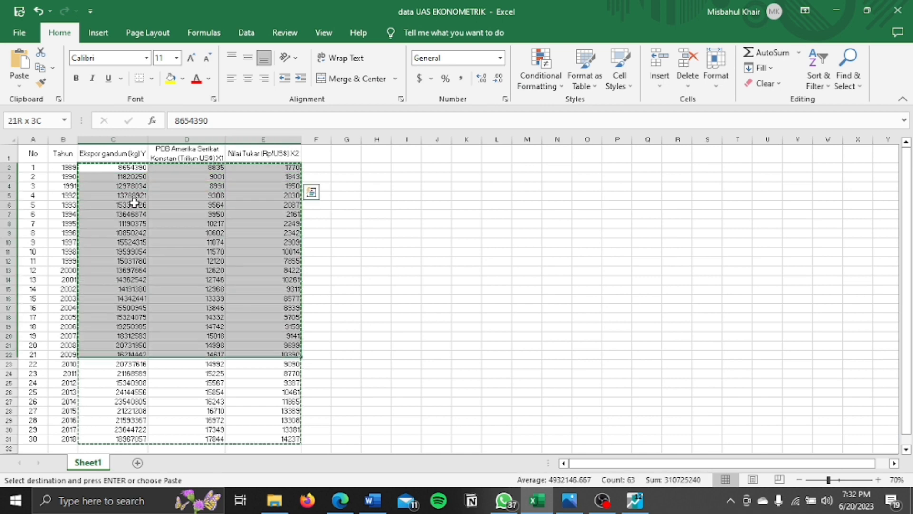
{"action": "key", "text": "shift+Down"}
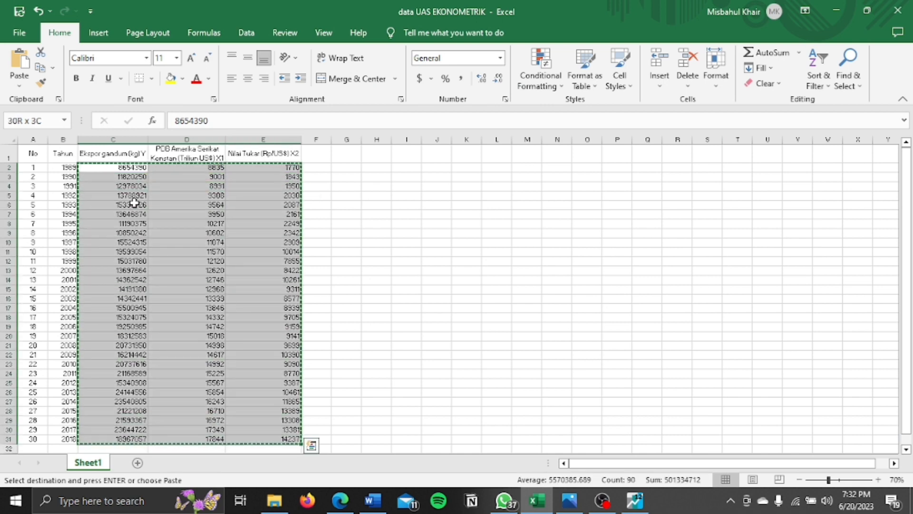
Switch back to EViews and paste the copied data into the empty group, starting at the first column's 1989 row
{"action": "left_click", "coordinate": [635, 501]}
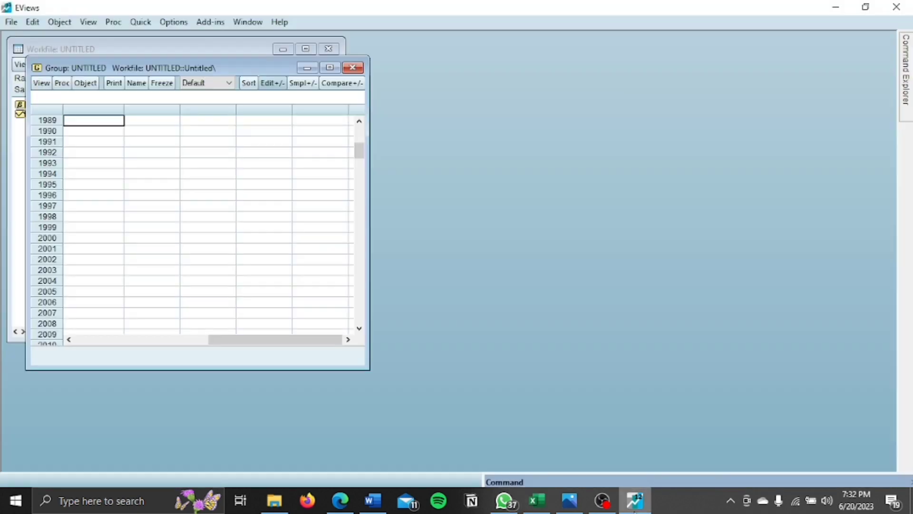
{"action": "left_click", "coordinate": [84, 118]}
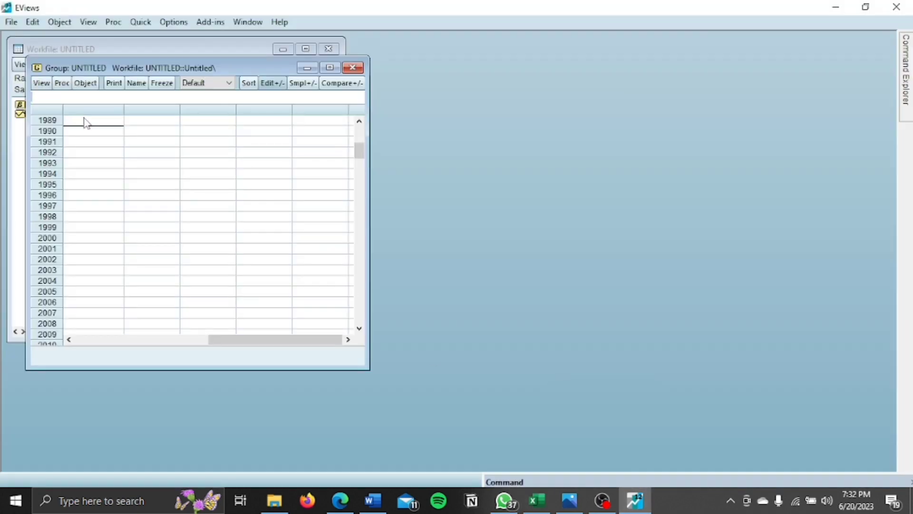
{"action": "key", "text": "Up"}
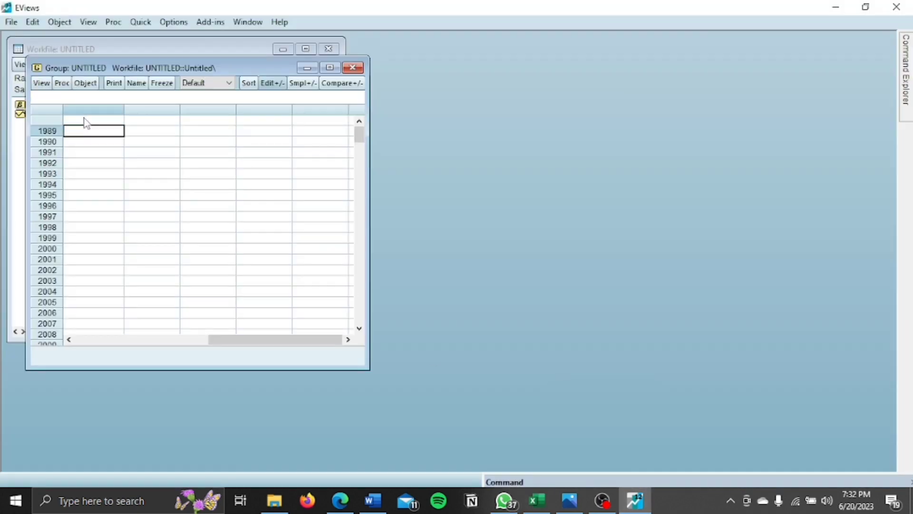
{"action": "key", "text": "ctrl+v"}
Rename the series SER01, SER02 and SER03 in the group as Y, X1 and X2
{"action": "left_click", "coordinate": [84, 119]}
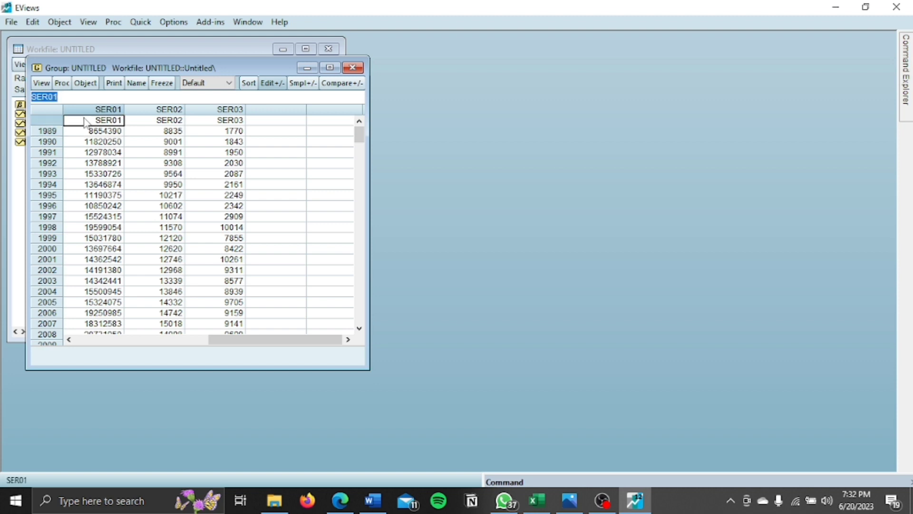
{"action": "type", "text": "Y"}
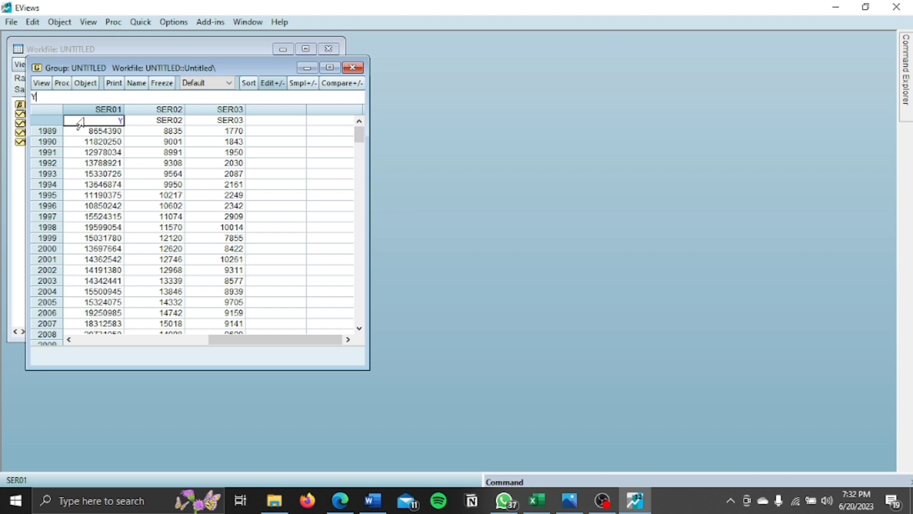
{"action": "key", "text": "Return"}
{"action": "key", "text": "Return"}
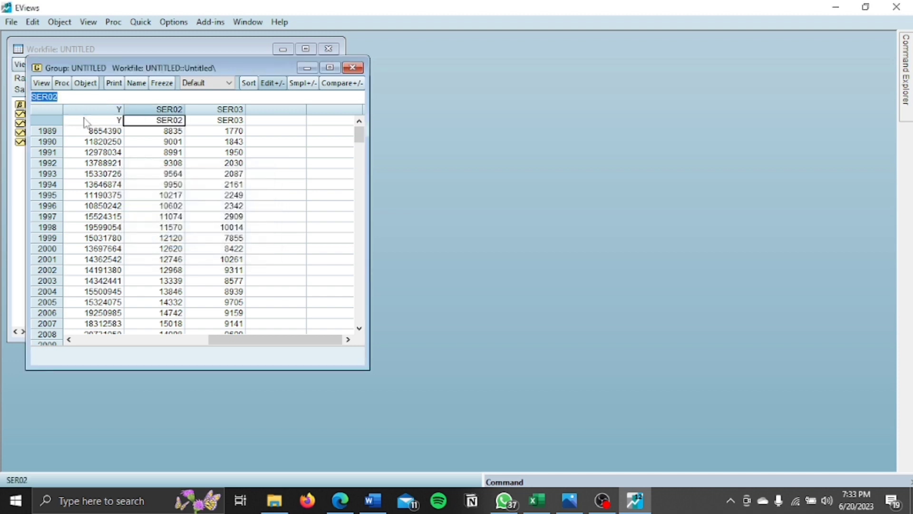
{"action": "type", "text": "X1"}
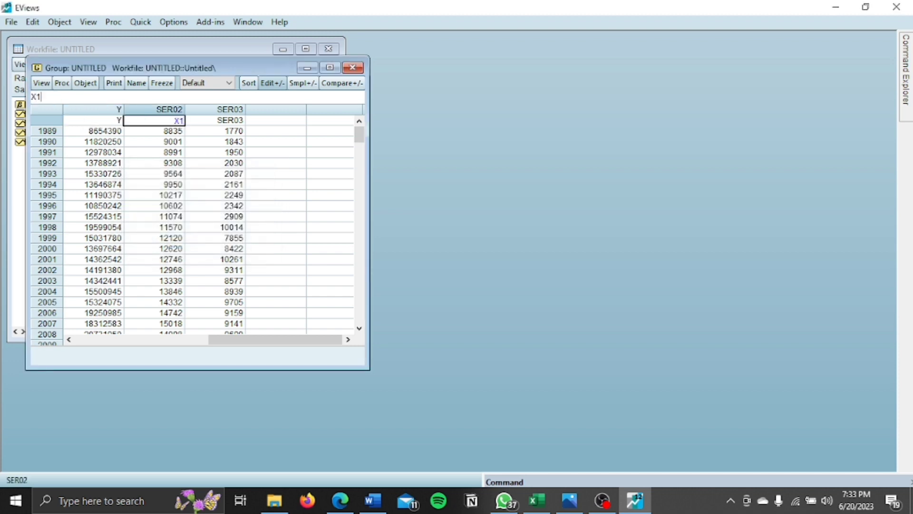
{"action": "key", "text": "Return"}
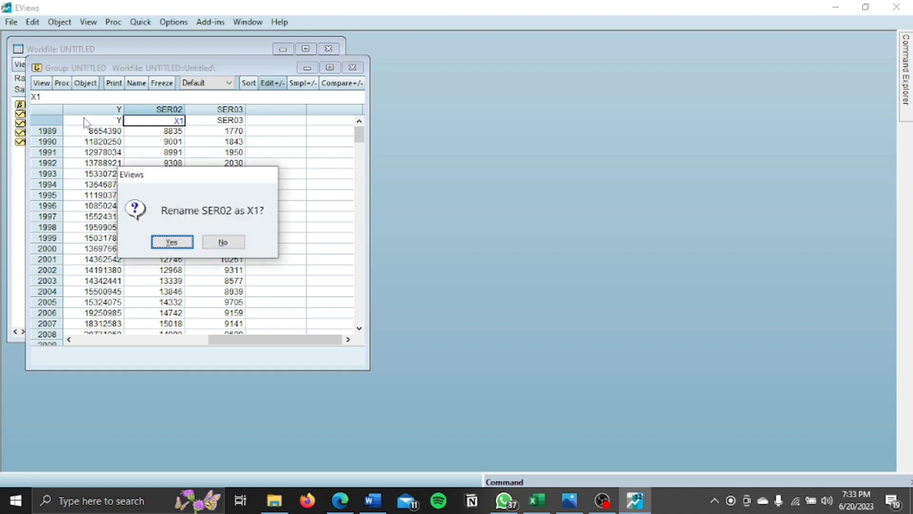
{"action": "key", "text": "Return"}
{"action": "type", "text": "X2"}
{"action": "key", "text": "Return"}
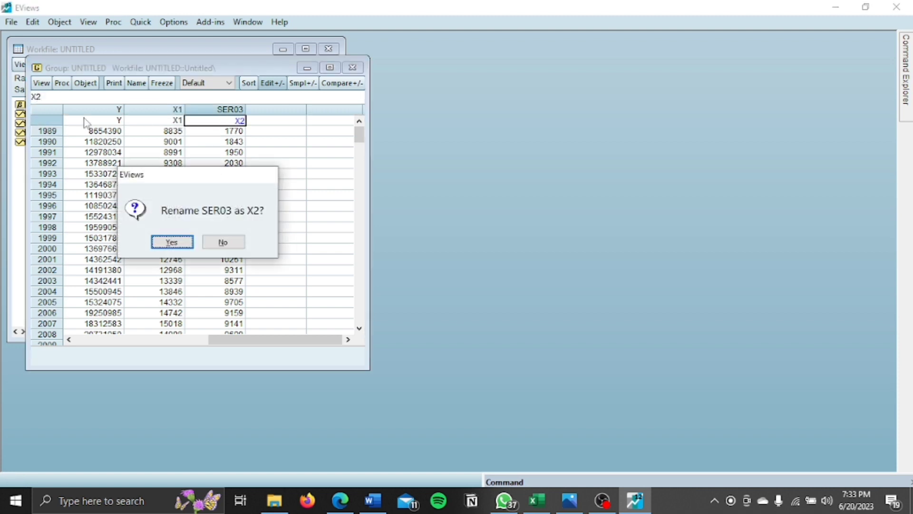
{"action": "key", "text": "Return"}
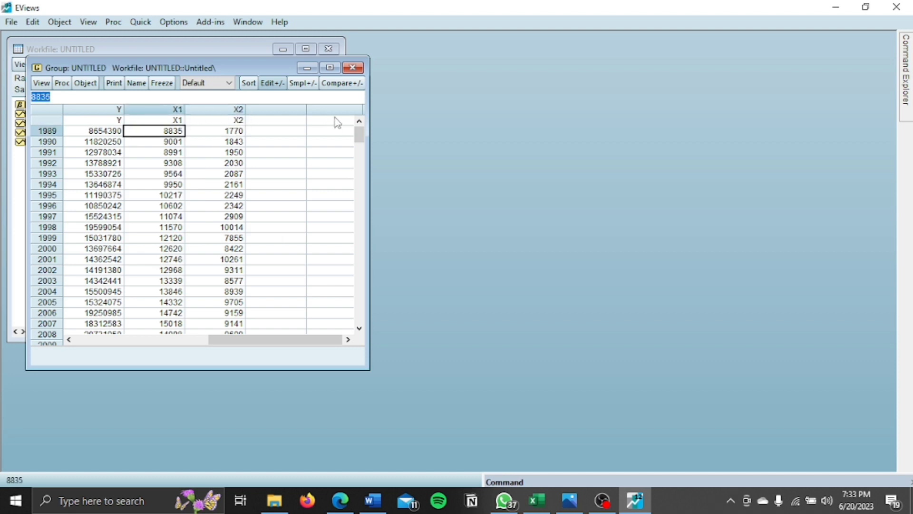
Close and delete the untitled group, and check the data of series y in the workfile
{"action": "left_click", "coordinate": [353, 67]}
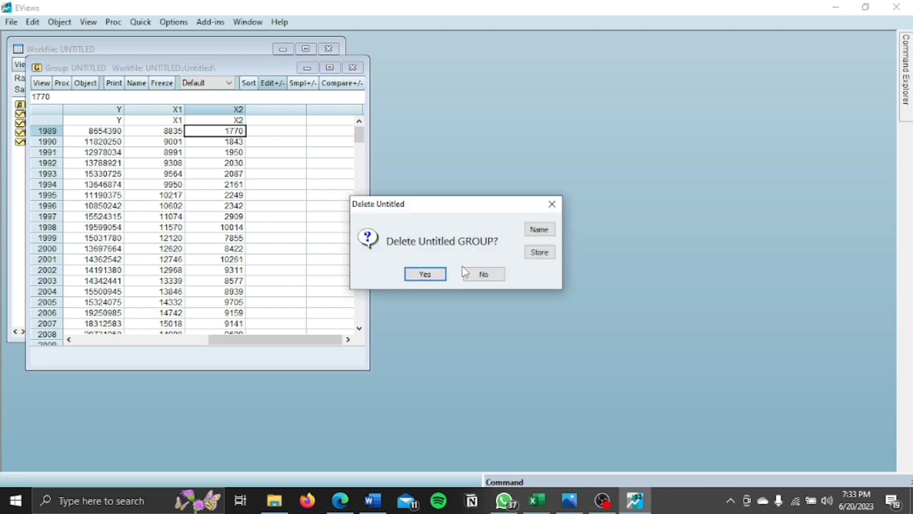
{"action": "left_click", "coordinate": [437, 272]}
{"action": "double_click", "coordinate": [54, 148]}
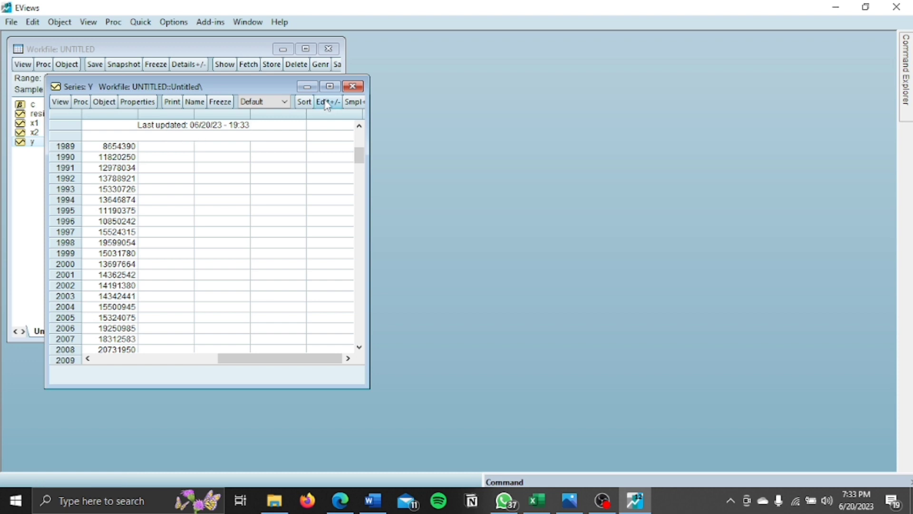
{"action": "left_click", "coordinate": [353, 86]}
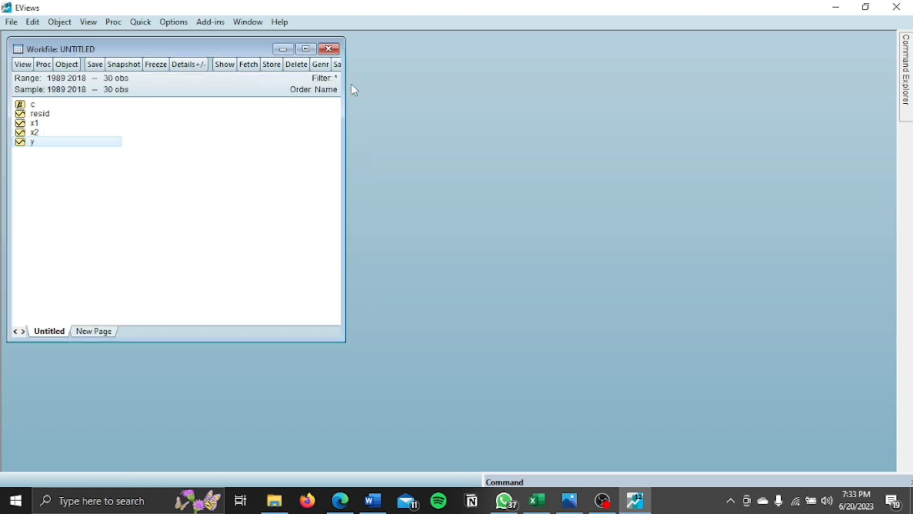
{"action": "left_click", "coordinate": [199, 126]}
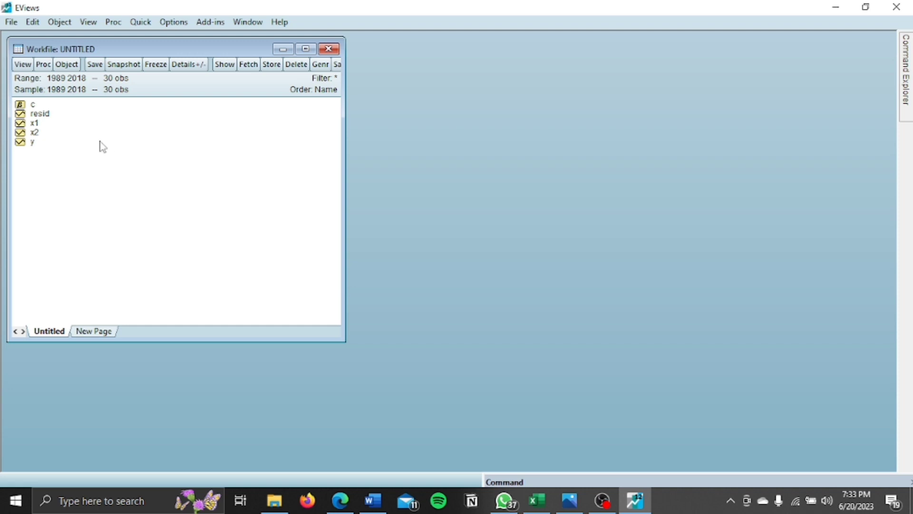
Run a standard Augmented Dickey-Fuller unit root test on series y at level with intercept, and close its window after reading the result
{"action": "left_click", "coordinate": [47, 145]}
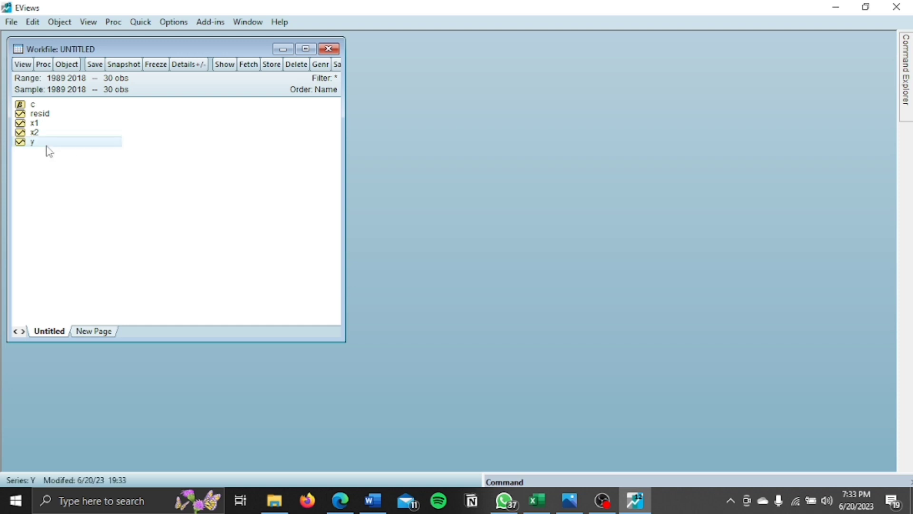
{"action": "double_click", "coordinate": [46, 146]}
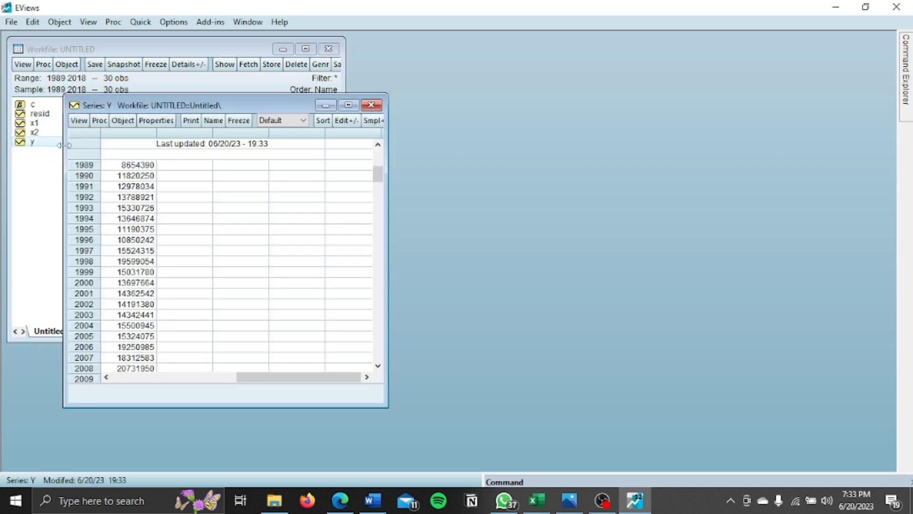
{"action": "left_click", "coordinate": [79, 120]}
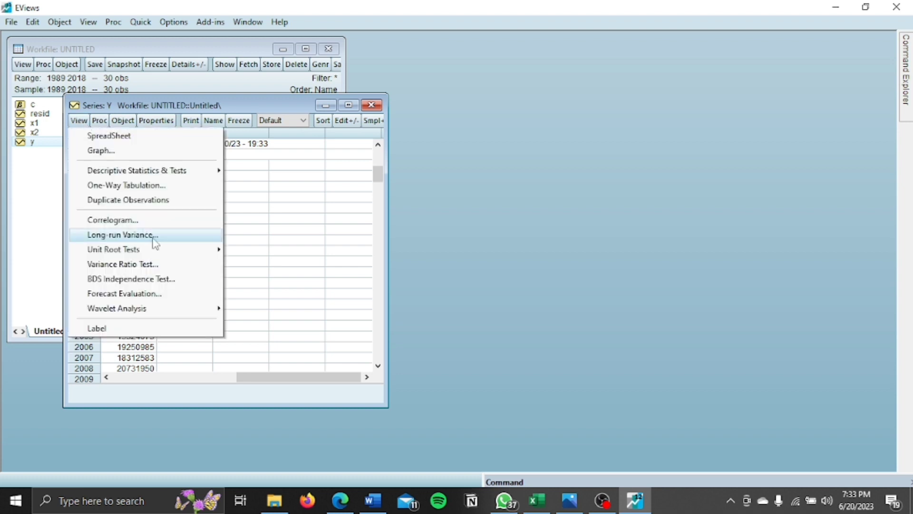
{"action": "mouse_move", "coordinate": [160, 252]}
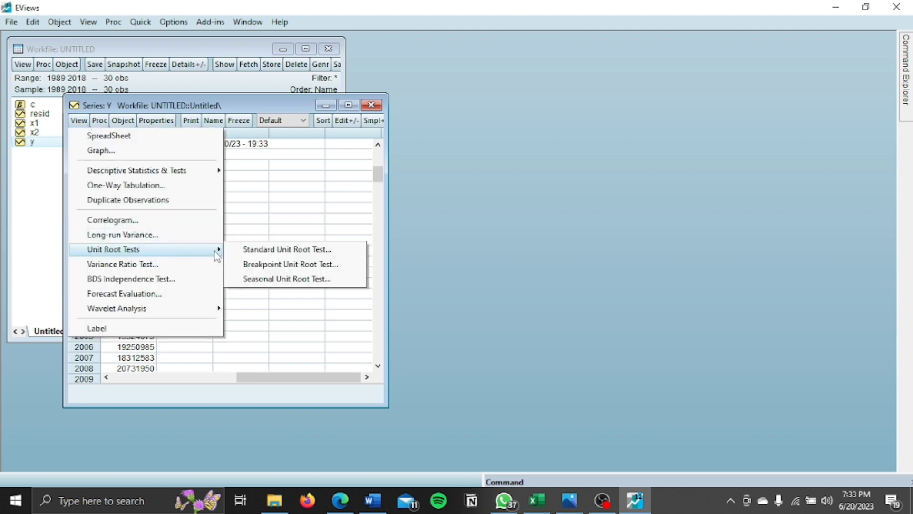
{"action": "left_click", "coordinate": [241, 250]}
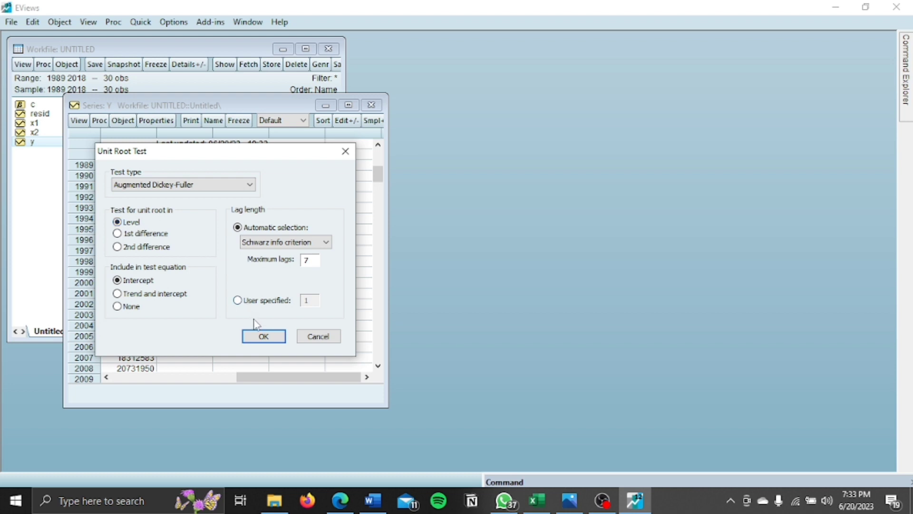
{"action": "left_click", "coordinate": [258, 331]}
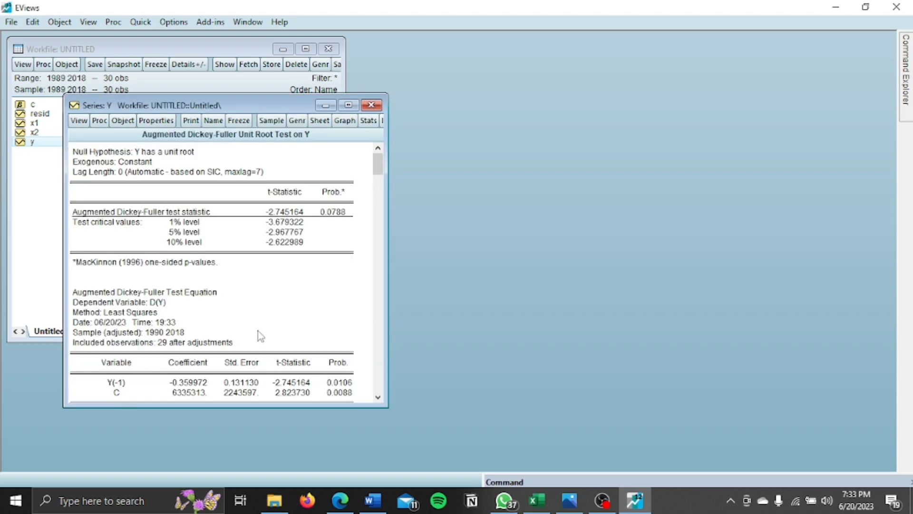
{"action": "left_click", "coordinate": [258, 330]}
{"action": "left_click", "coordinate": [310, 305]}
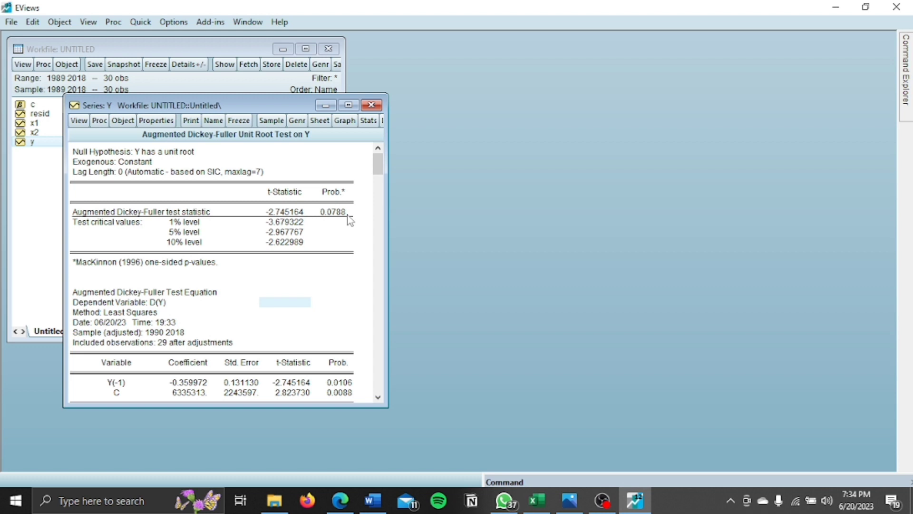
{"action": "left_click", "coordinate": [372, 106]}
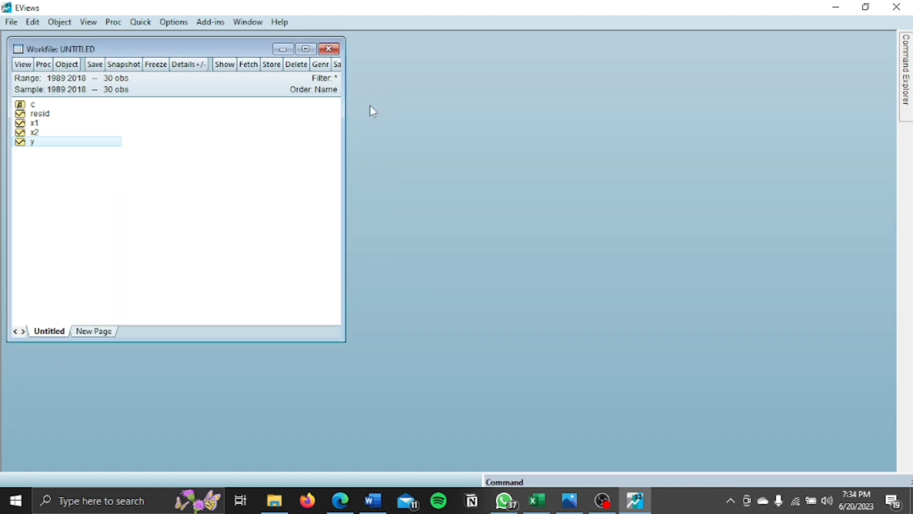
Run a standard Augmented Dickey-Fuller unit root test on series y at 1st difference with intercept, and close its window after reading the result
{"action": "right_click", "coordinate": [110, 144]}
{"action": "left_click", "coordinate": [84, 145]}
{"action": "right_click", "coordinate": [83, 143]}
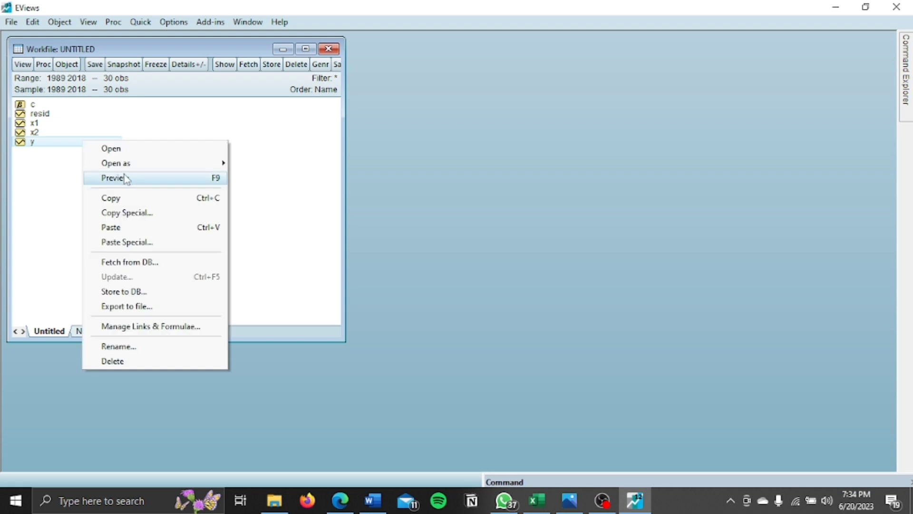
{"action": "double_click", "coordinate": [53, 143]}
{"action": "left_click", "coordinate": [98, 139]}
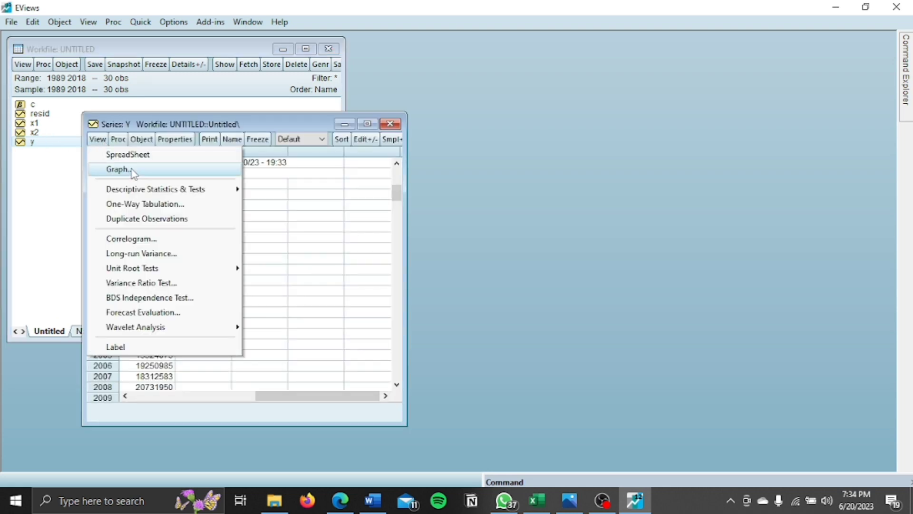
{"action": "mouse_move", "coordinate": [184, 267]}
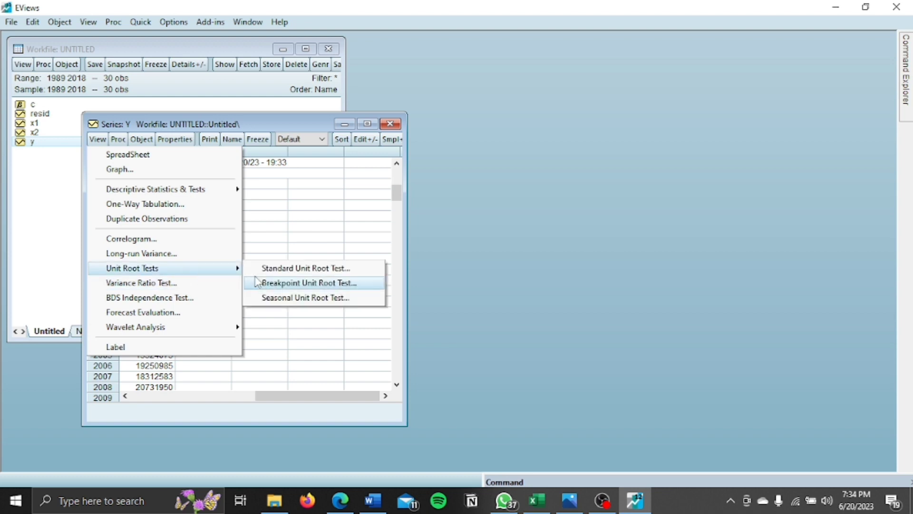
{"action": "left_click", "coordinate": [271, 268]}
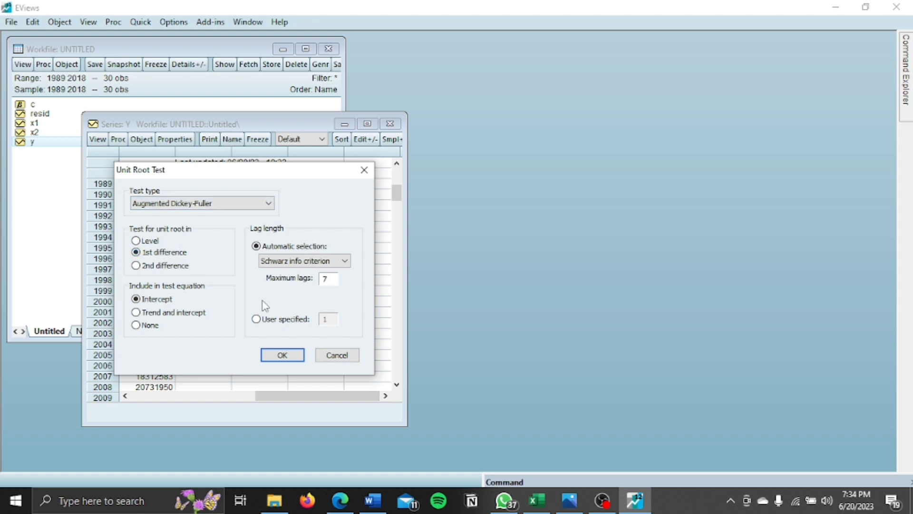
{"action": "left_click", "coordinate": [290, 358]}
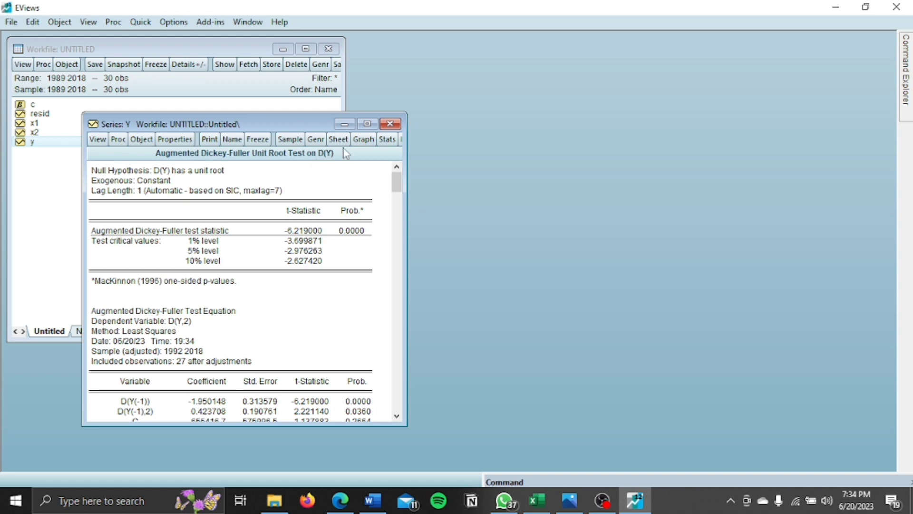
{"action": "left_click", "coordinate": [391, 125]}
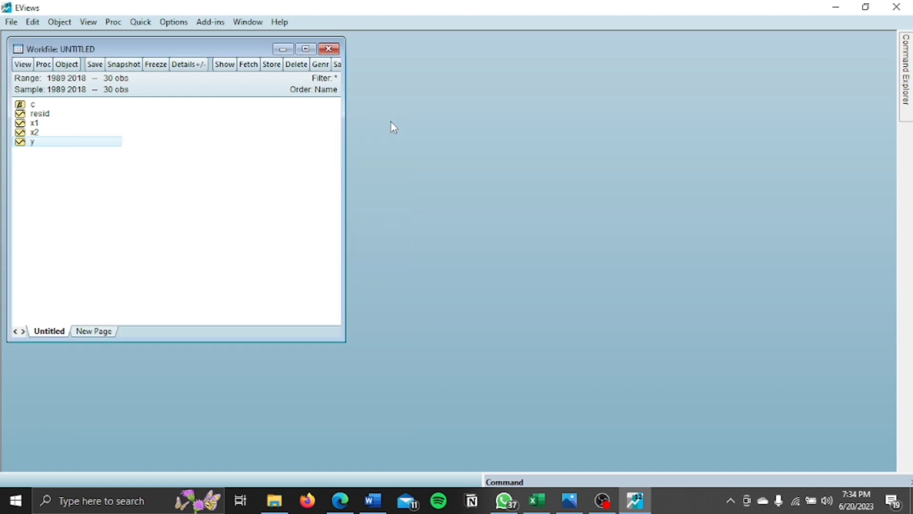
Run a standard Augmented Dickey-Fuller unit root test on series x1 at level with intercept, check its probability, and close the window
{"action": "double_click", "coordinate": [36, 123]}
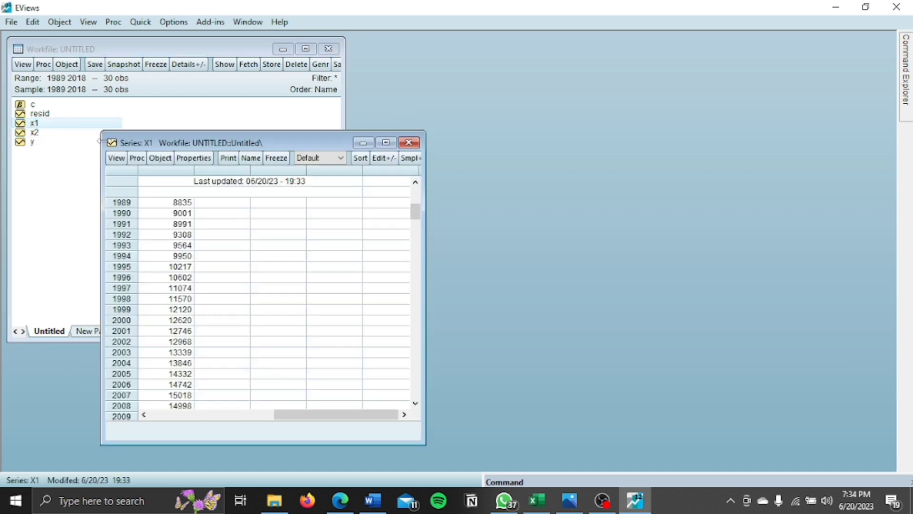
{"action": "left_click", "coordinate": [114, 158]}
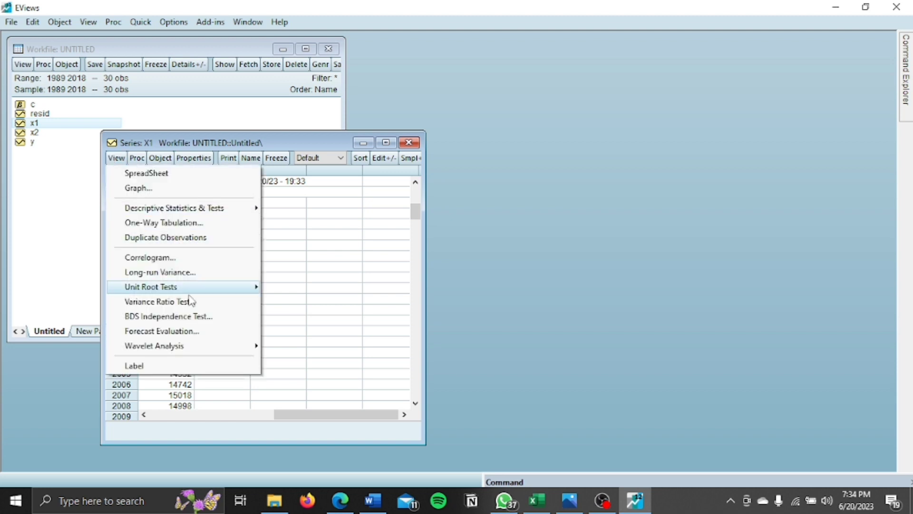
{"action": "mouse_move", "coordinate": [184, 291]}
{"action": "left_click", "coordinate": [272, 291]}
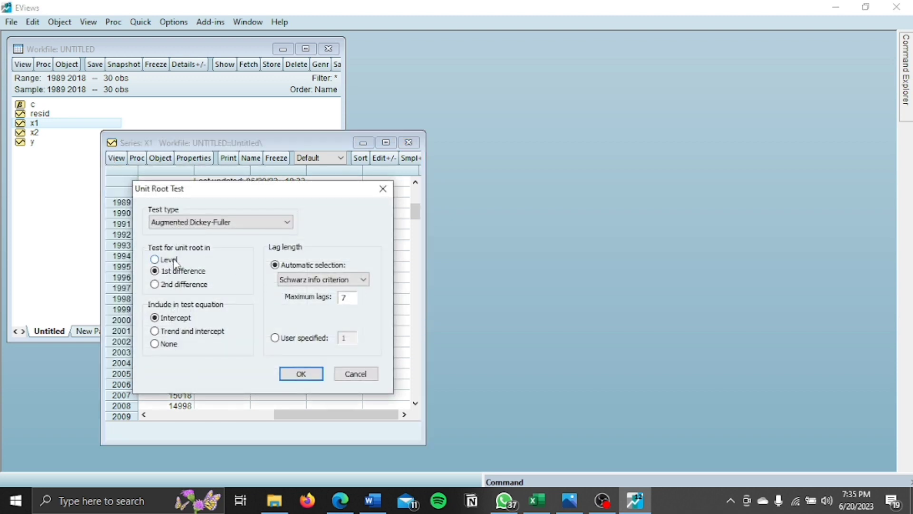
{"action": "left_click", "coordinate": [301, 374]}
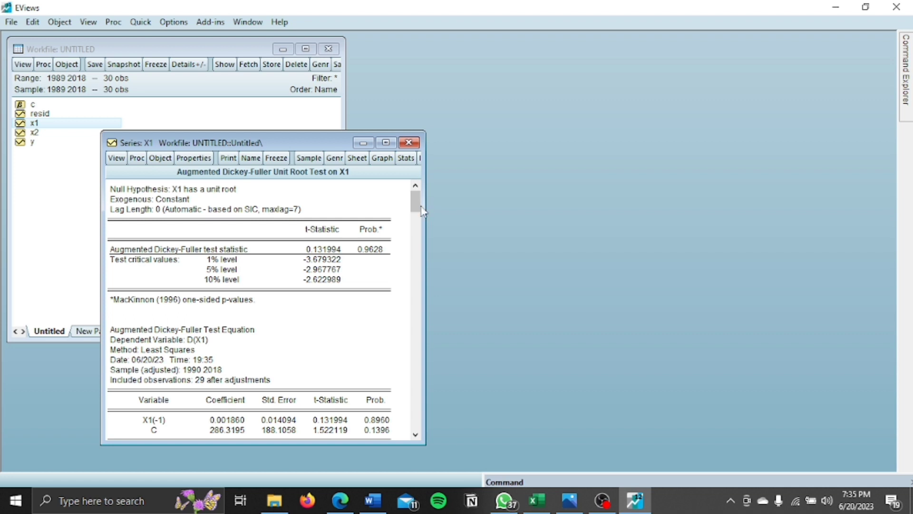
{"action": "left_click", "coordinate": [357, 250]}
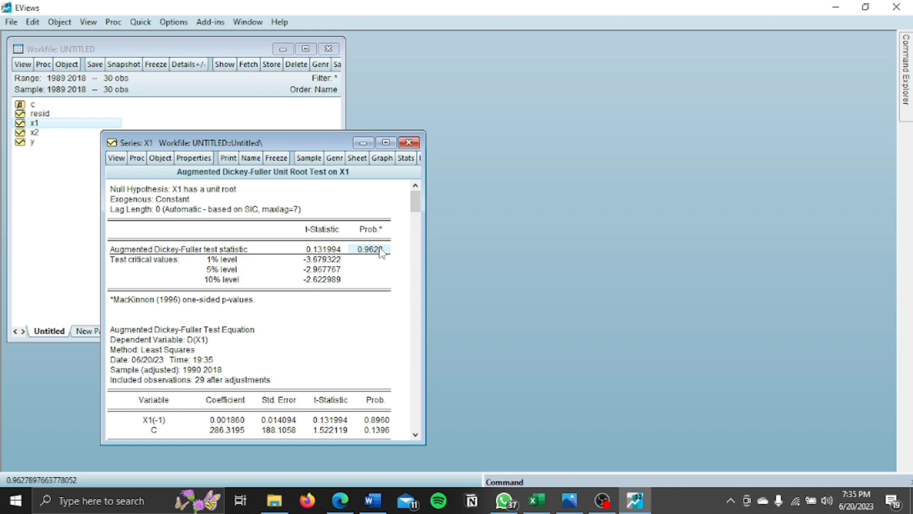
{"action": "left_click", "coordinate": [408, 143]}
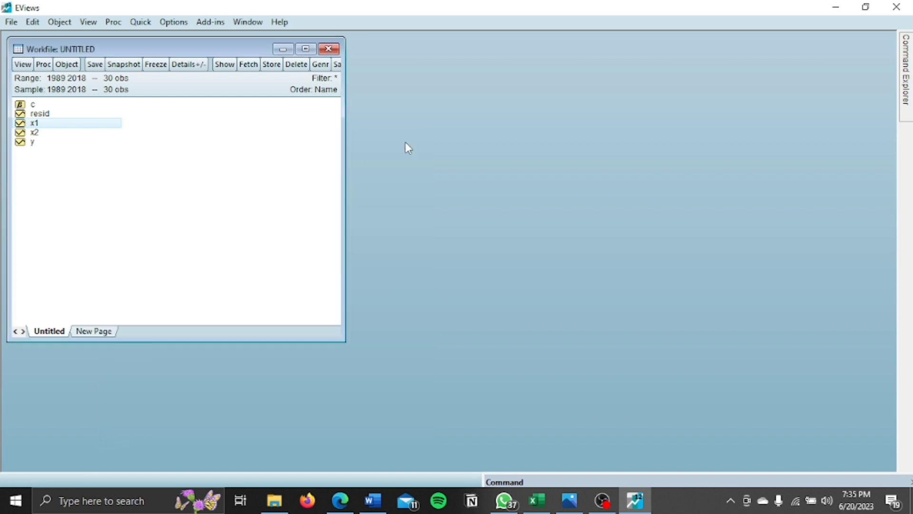
Run the standard Augmented Dickey-Fuller unit root test on series x1 at 1st difference with intercept, and close its window after reading the result
{"action": "right_click", "coordinate": [45, 124]}
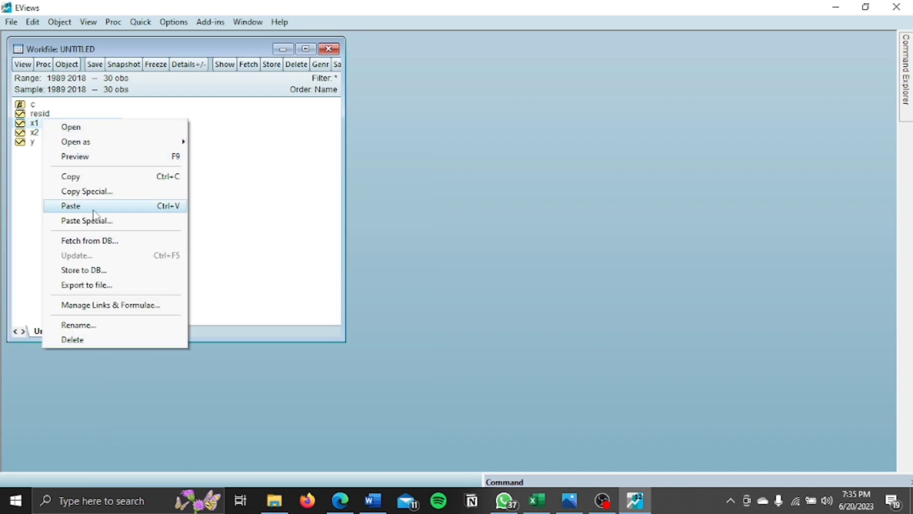
{"action": "double_click", "coordinate": [30, 126]}
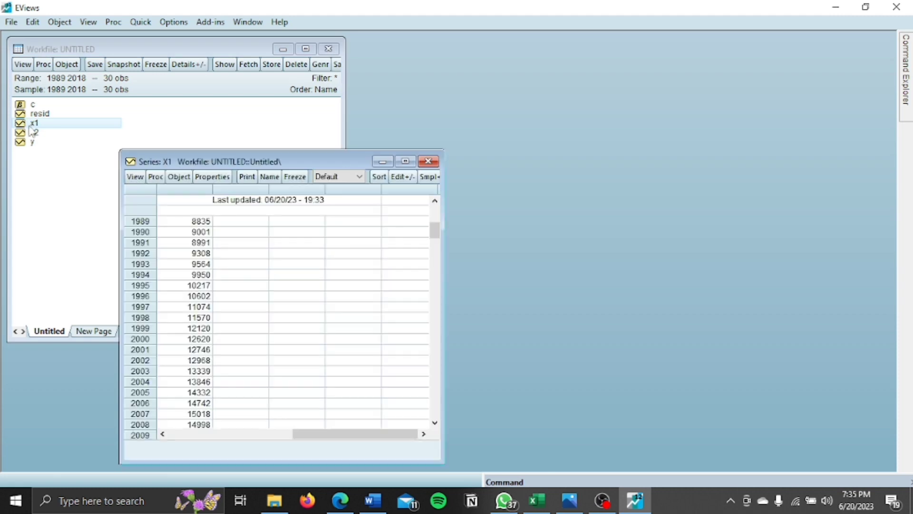
{"action": "left_click", "coordinate": [135, 176]}
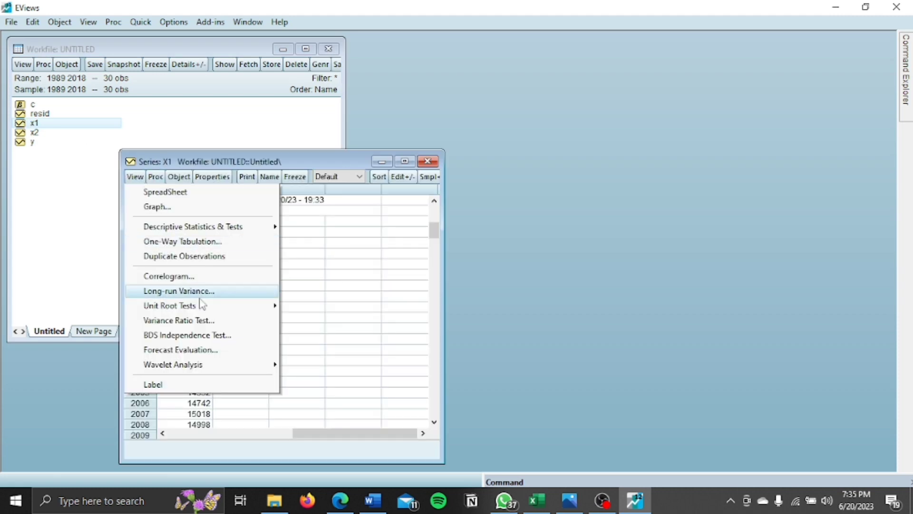
{"action": "mouse_move", "coordinate": [203, 305]}
{"action": "left_click", "coordinate": [336, 309]}
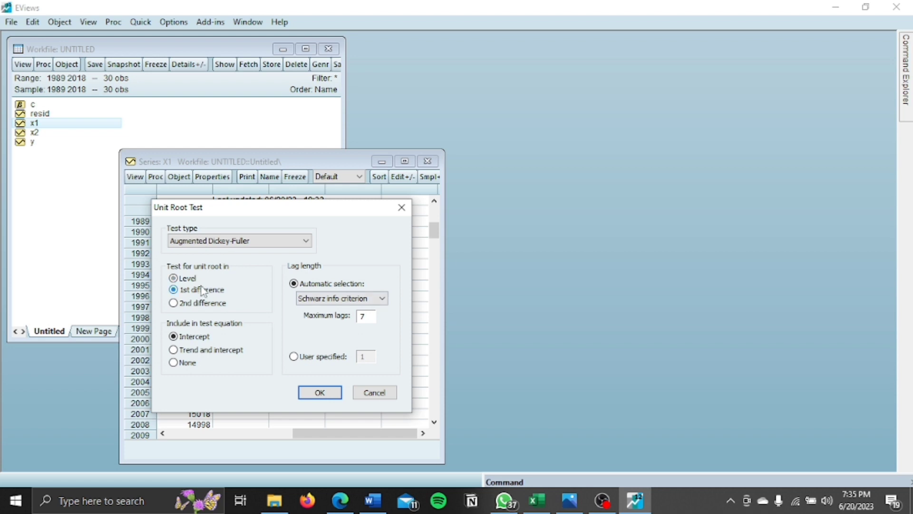
{"action": "left_click", "coordinate": [327, 395]}
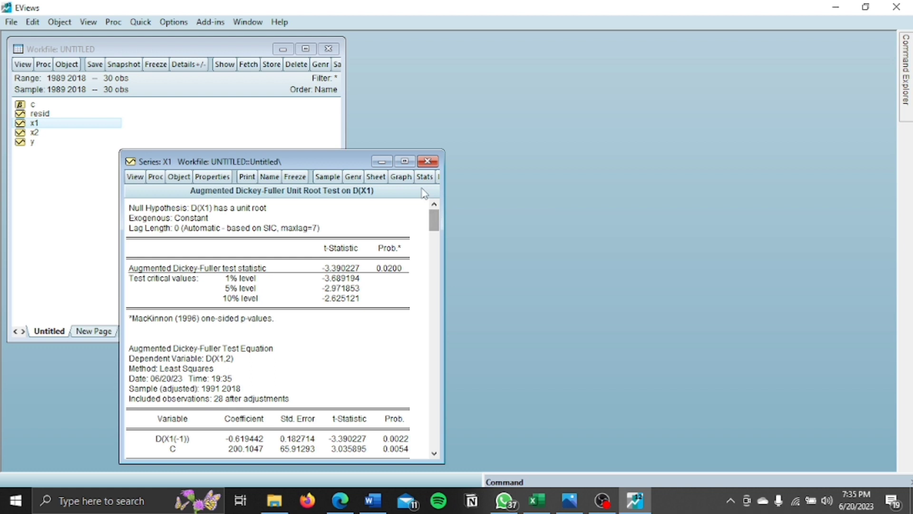
{"action": "left_click", "coordinate": [427, 163]}
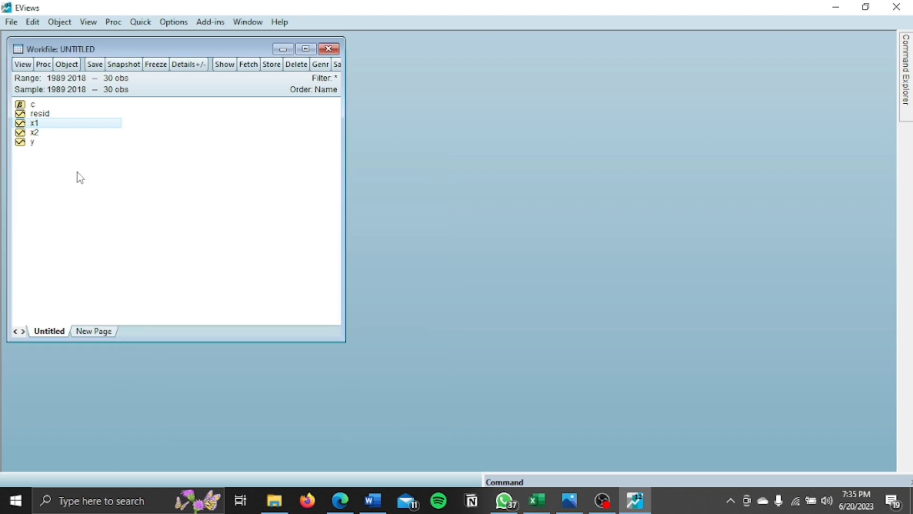
Run a standard Augmented Dickey-Fuller unit root test on series x2 at level with intercept, check its probability, and close the window
{"action": "left_click", "coordinate": [44, 142]}
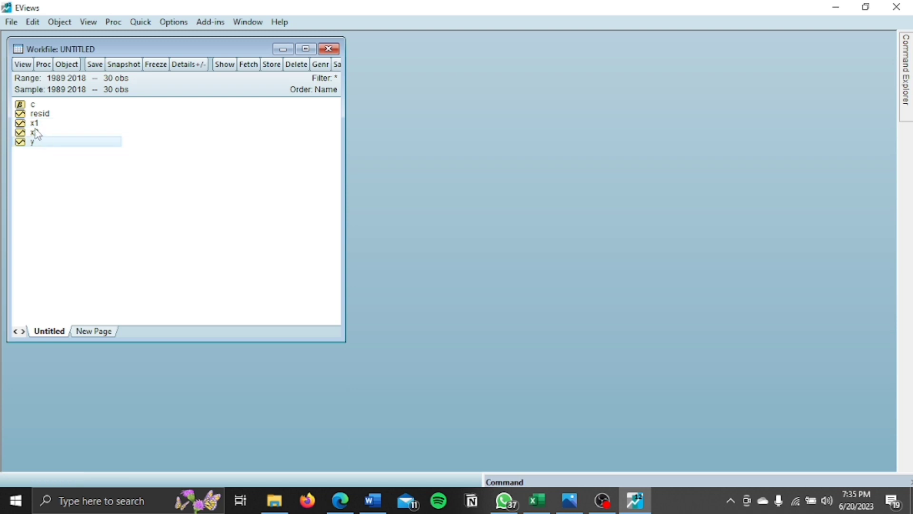
{"action": "double_click", "coordinate": [36, 132]}
{"action": "left_click", "coordinate": [150, 60]}
{"action": "mouse_move", "coordinate": [213, 192]}
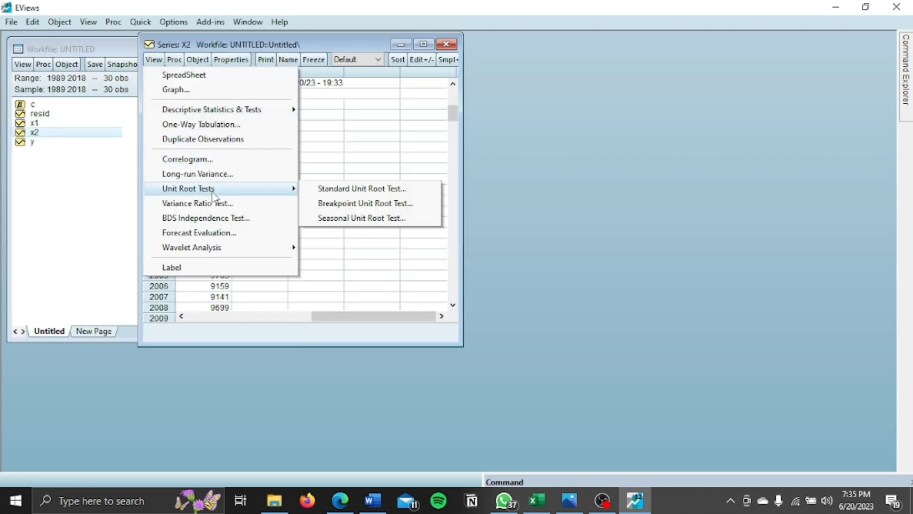
{"action": "left_click", "coordinate": [319, 189]}
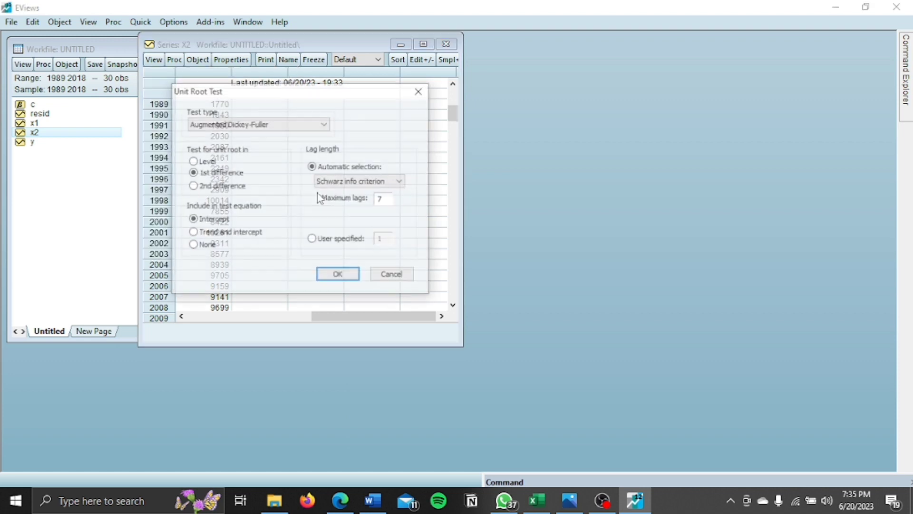
{"action": "left_click", "coordinate": [204, 161]}
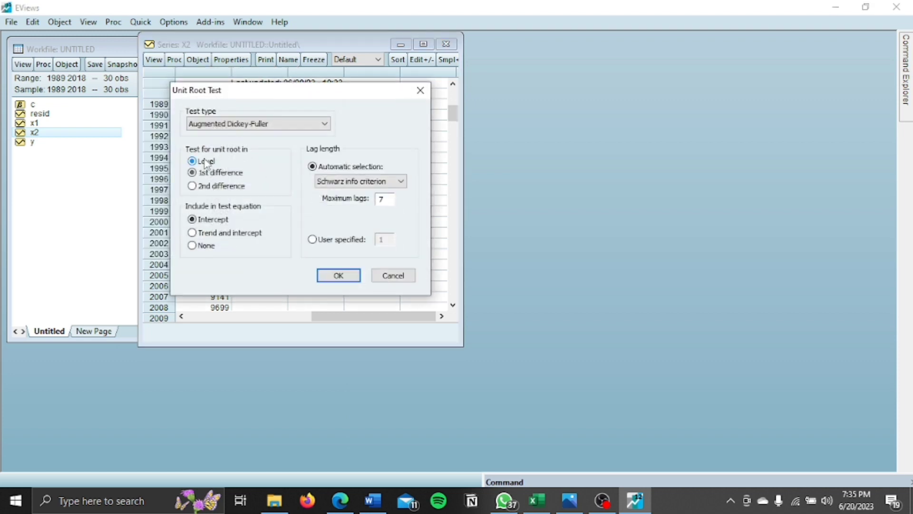
{"action": "left_click", "coordinate": [336, 276]}
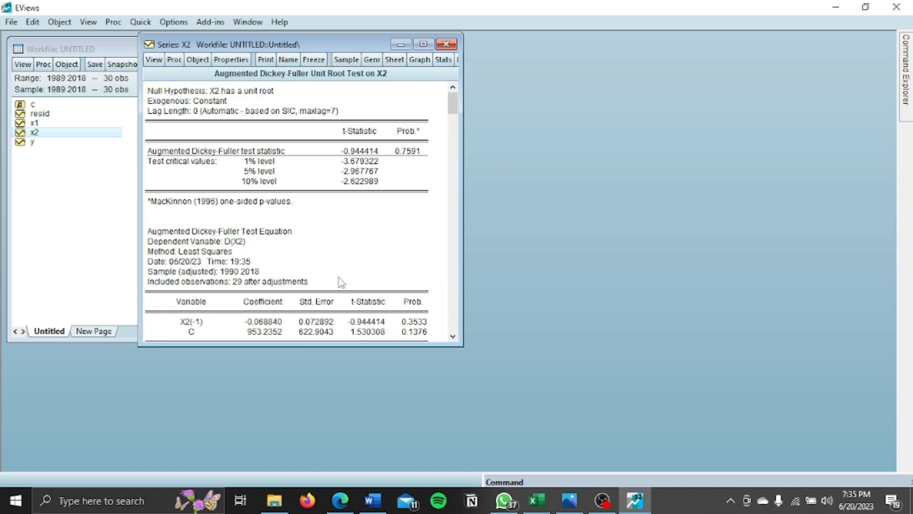
{"action": "left_click", "coordinate": [407, 152]}
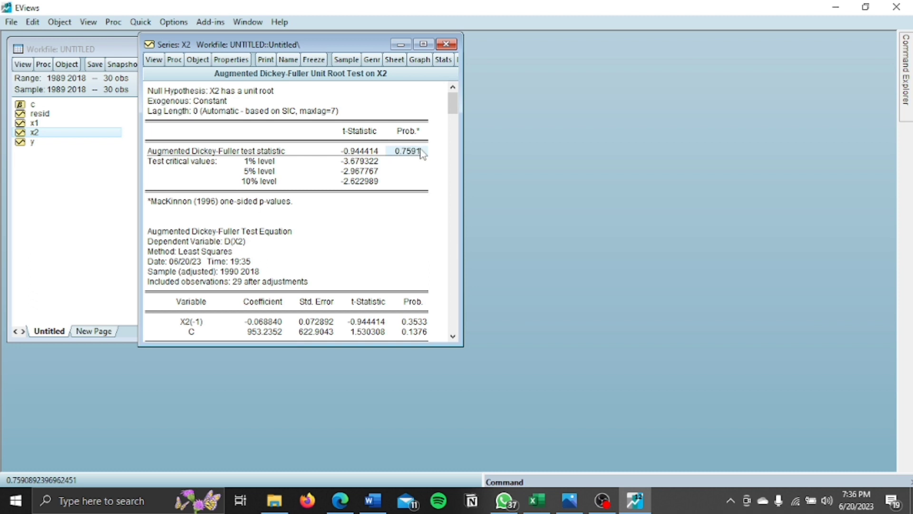
{"action": "left_click", "coordinate": [441, 49]}
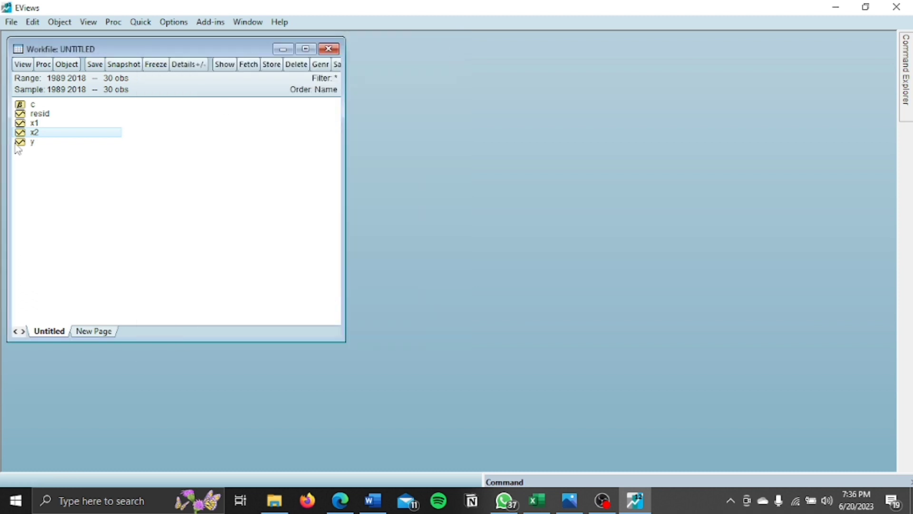
Run the standard Augmented Dickey-Fuller unit root test on series x2 at 1st difference with intercept, and close its window after reading the result
{"action": "right_click", "coordinate": [34, 133]}
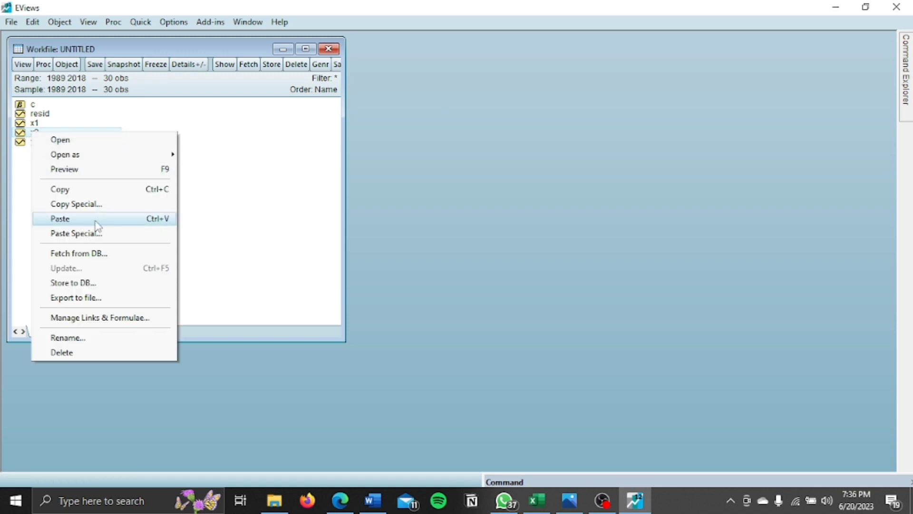
{"action": "left_click", "coordinate": [36, 139]}
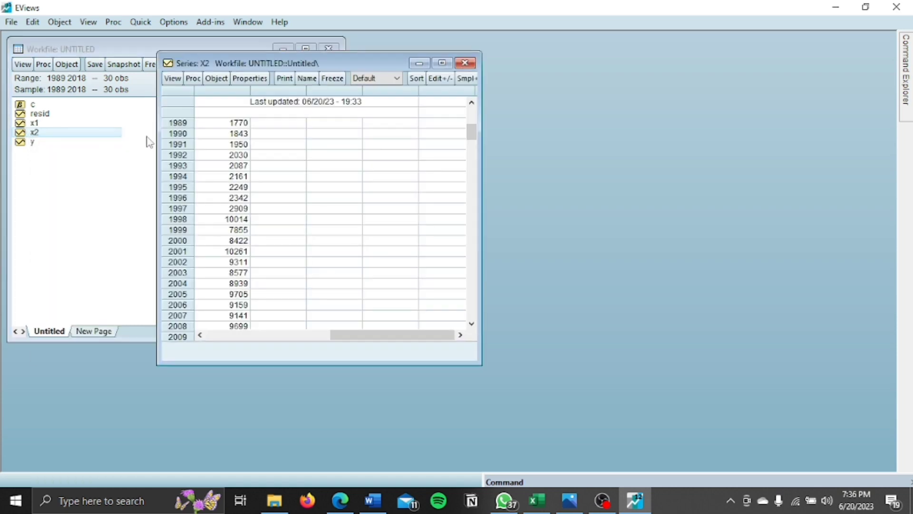
{"action": "left_click", "coordinate": [172, 79]}
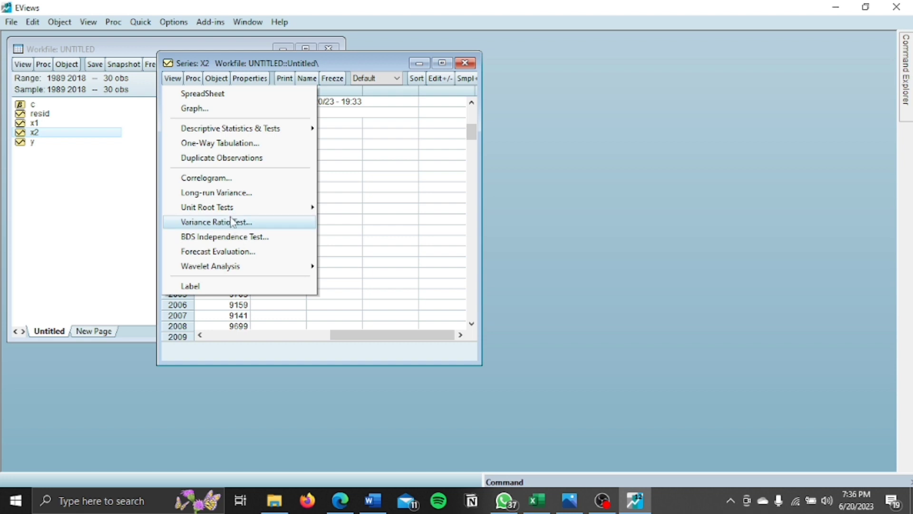
{"action": "mouse_move", "coordinate": [229, 216]}
{"action": "left_click", "coordinate": [364, 207]}
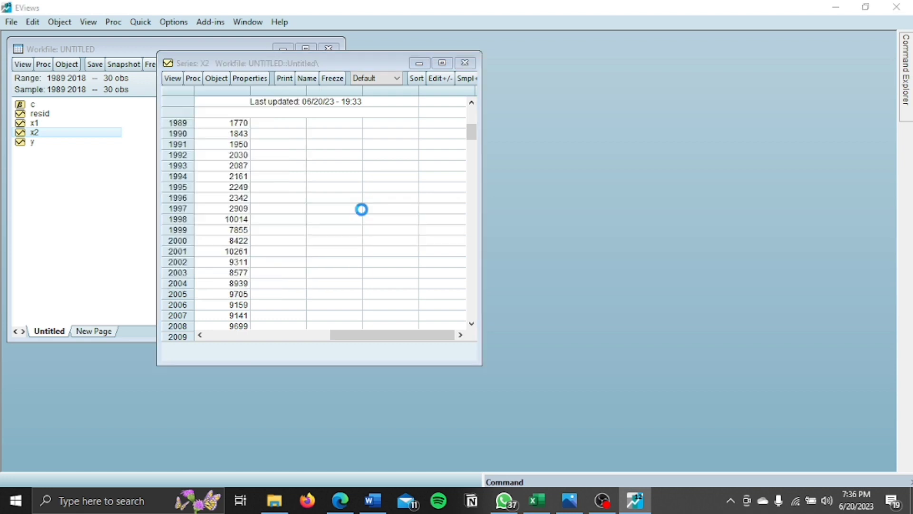
{"action": "left_click", "coordinate": [223, 191]}
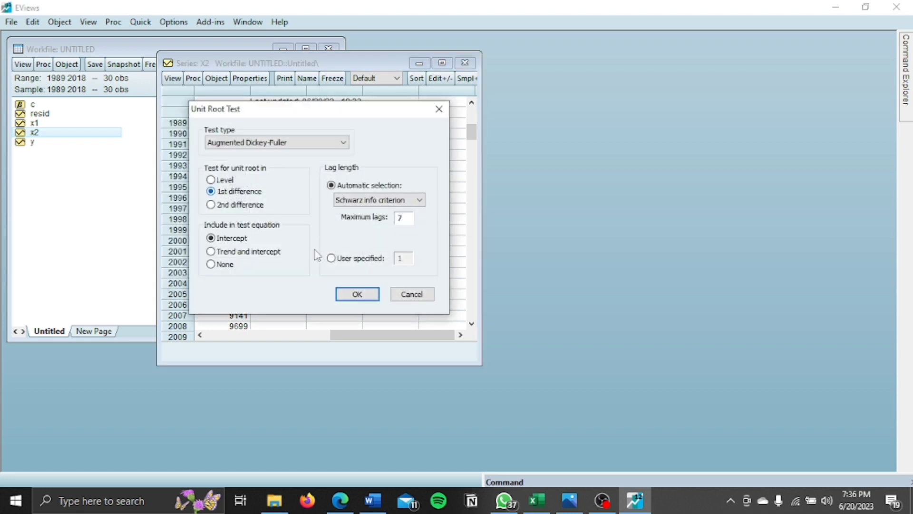
{"action": "left_click", "coordinate": [354, 293]}
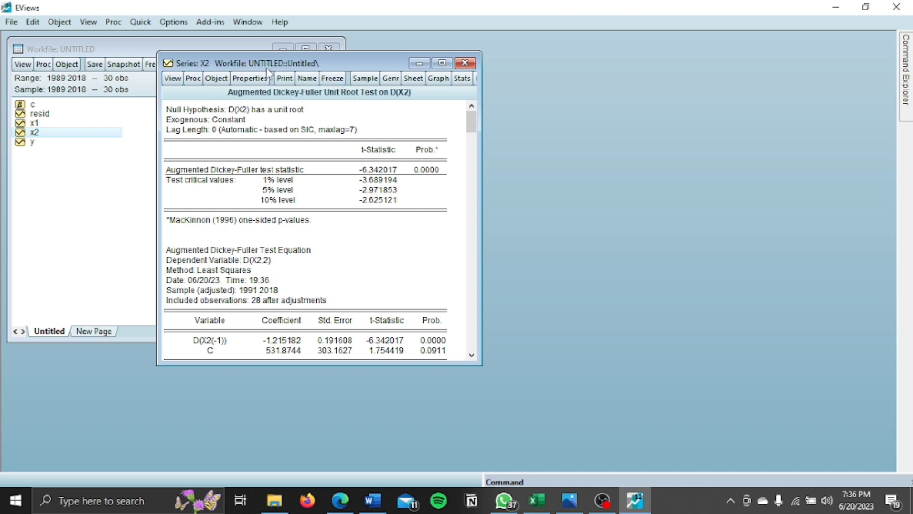
{"action": "left_click", "coordinate": [465, 64]}
Open series y, x1 and x2 together as a group, in that order
{"action": "left_click", "coordinate": [256, 189]}
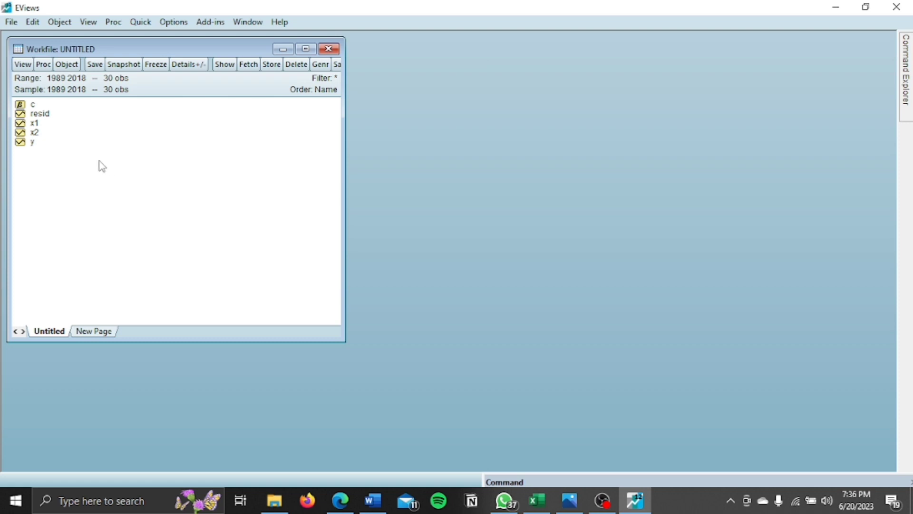
{"action": "left_click", "coordinate": [40, 147]}
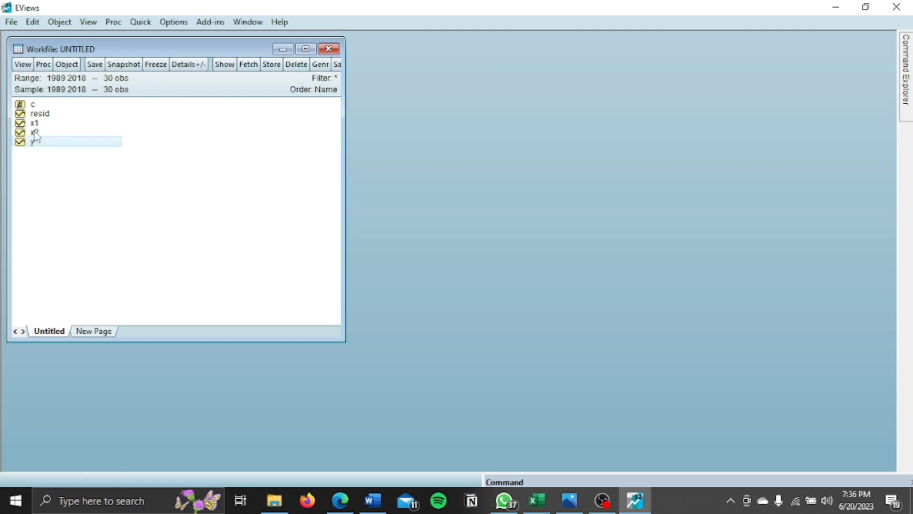
{"action": "left_click", "coordinate": [35, 125], "text": "ctrl"}
{"action": "left_click", "coordinate": [39, 134], "text": "ctrl"}
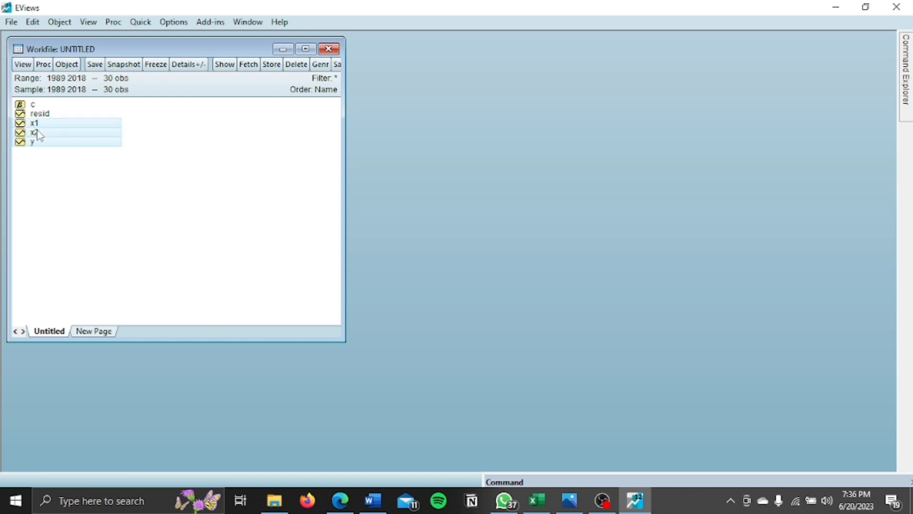
{"action": "right_click", "coordinate": [39, 134]}
{"action": "mouse_move", "coordinate": [77, 143]}
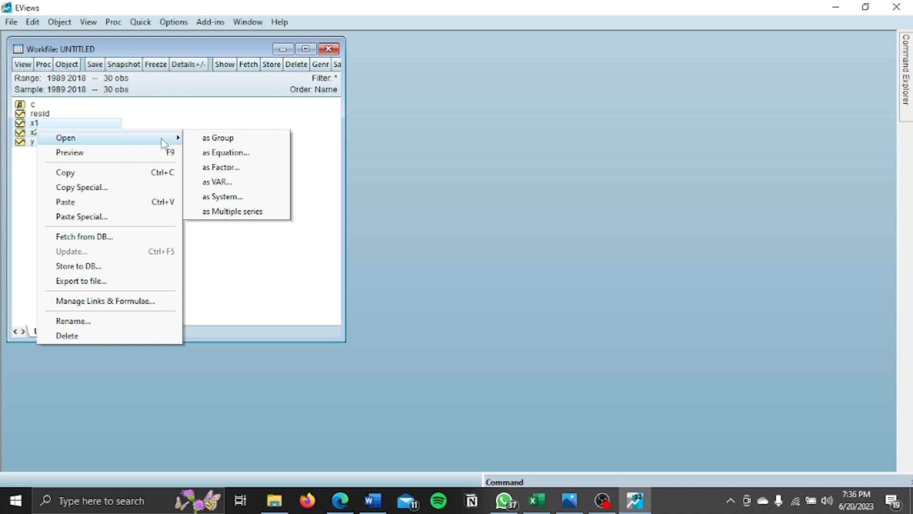
{"action": "left_click", "coordinate": [199, 140]}
Run a cross-sectionally independent unit root test on the group, using the Summary type at 1st difference with individual intercept
{"action": "left_click", "coordinate": [186, 98]}
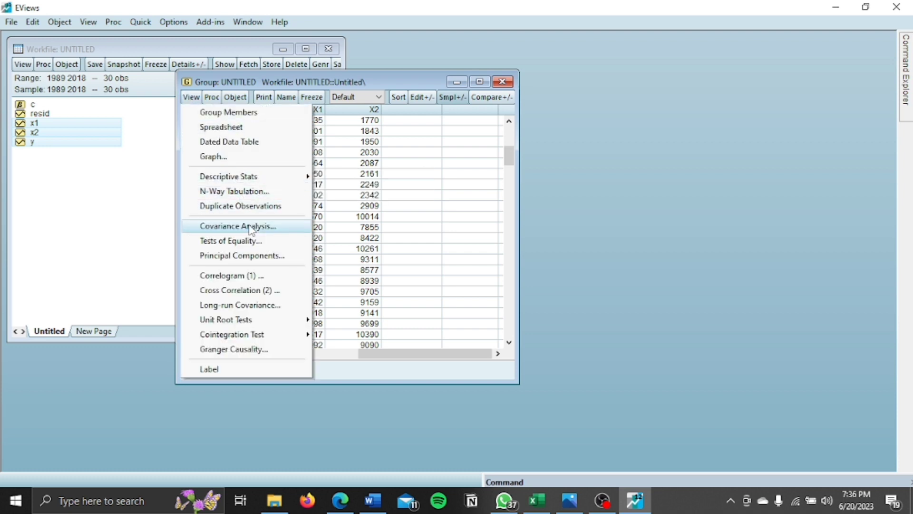
{"action": "mouse_move", "coordinate": [252, 321]}
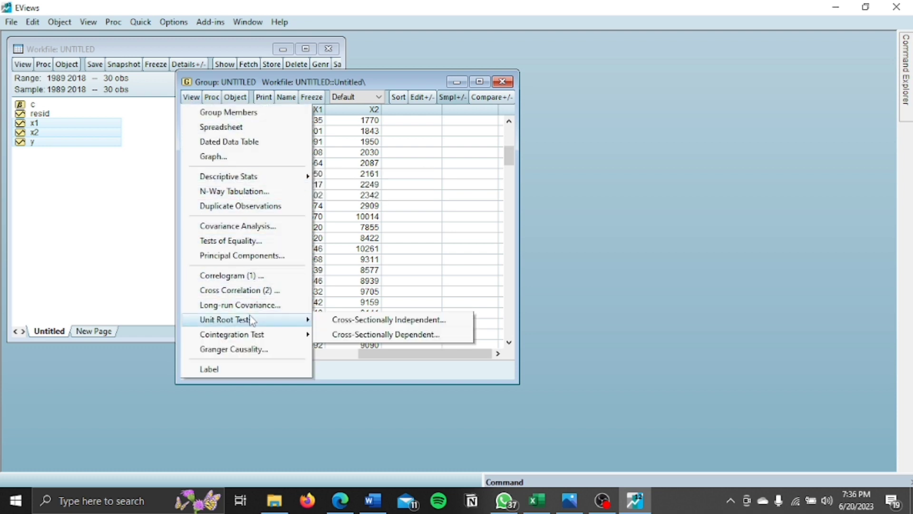
{"action": "left_click", "coordinate": [351, 325]}
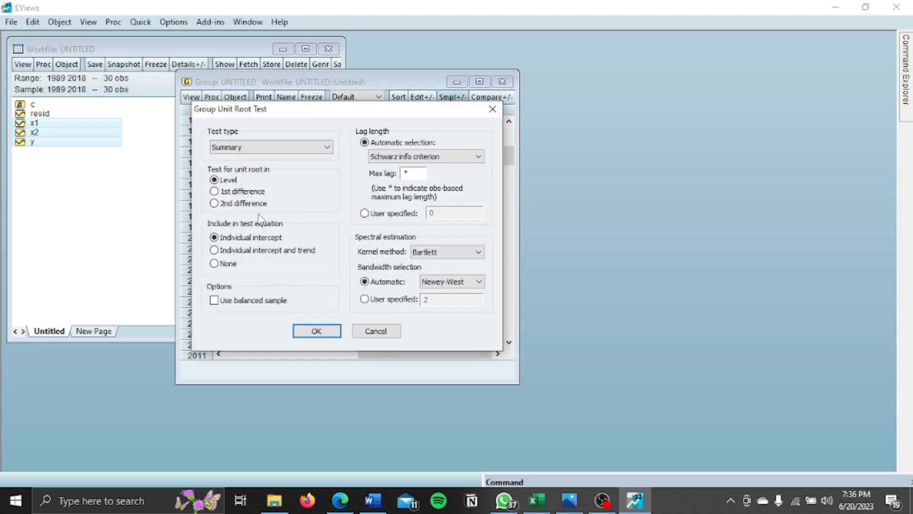
{"action": "left_click", "coordinate": [250, 195]}
{"action": "left_click", "coordinate": [305, 327]}
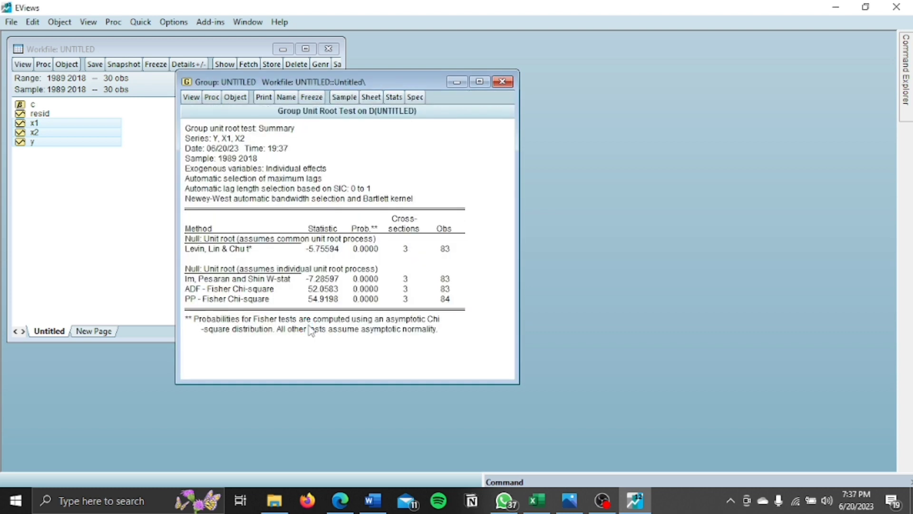
Check the probabilities in the group unit root results, and close the group window by deleting the untitled group
{"action": "left_click_drag", "start_coordinate": [348, 244], "coordinate": [380, 304]}
{"action": "left_click", "coordinate": [322, 134]}
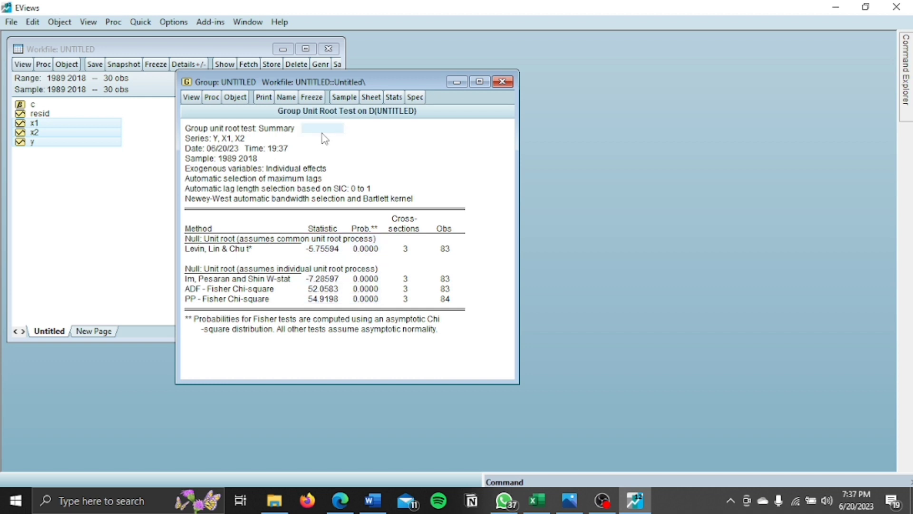
{"action": "left_click", "coordinate": [409, 159]}
{"action": "left_click", "coordinate": [502, 81]}
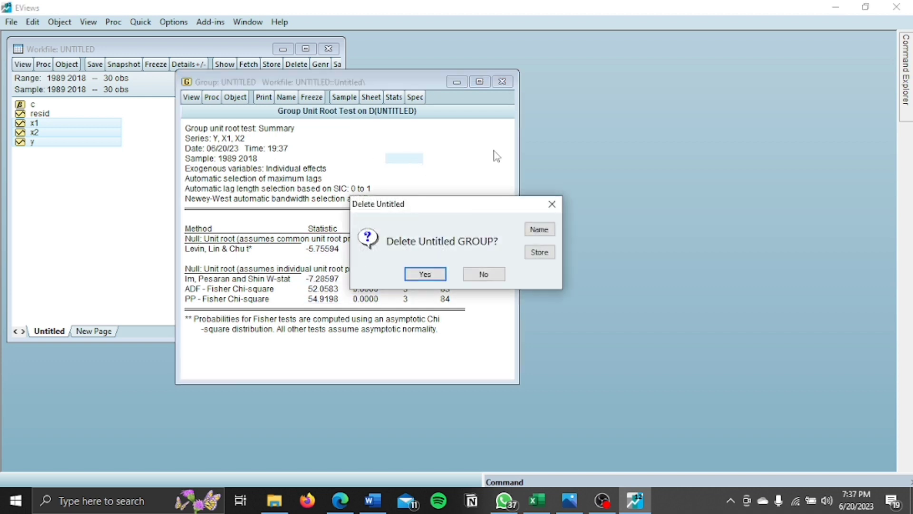
{"action": "left_click", "coordinate": [425, 275]}
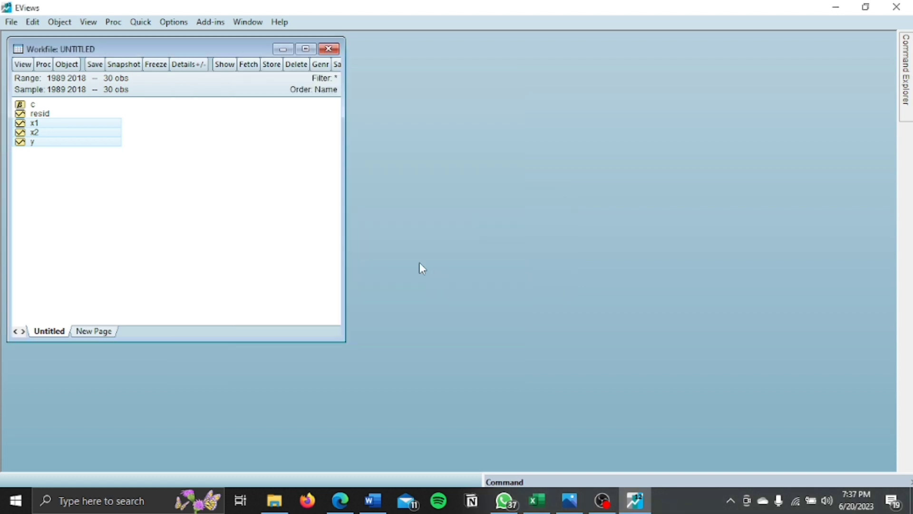
{"action": "left_click", "coordinate": [212, 179]}
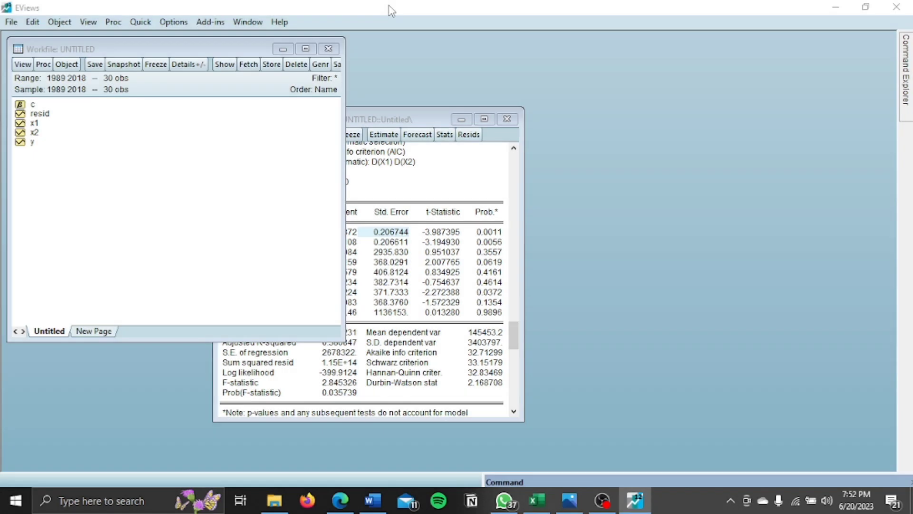
Close the ARDL equation window and delete the untitled equation
{"action": "left_click", "coordinate": [434, 151]}
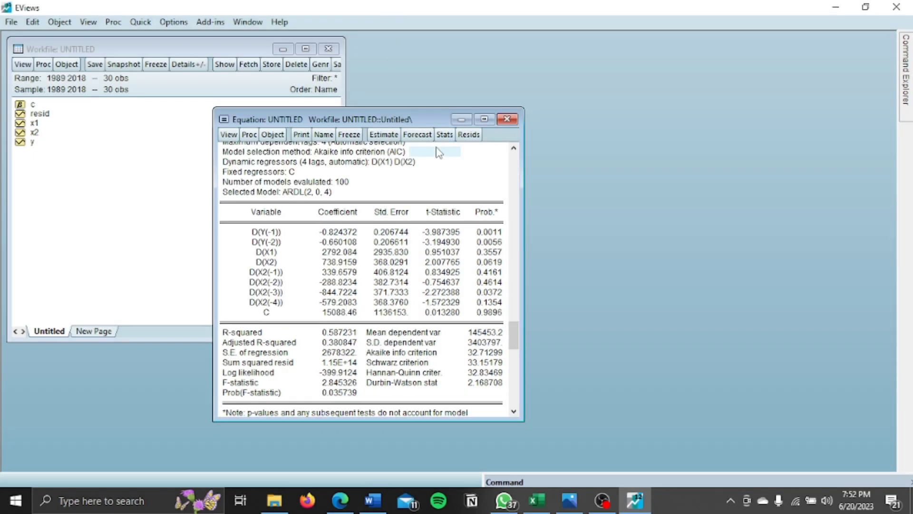
{"action": "left_click", "coordinate": [506, 119]}
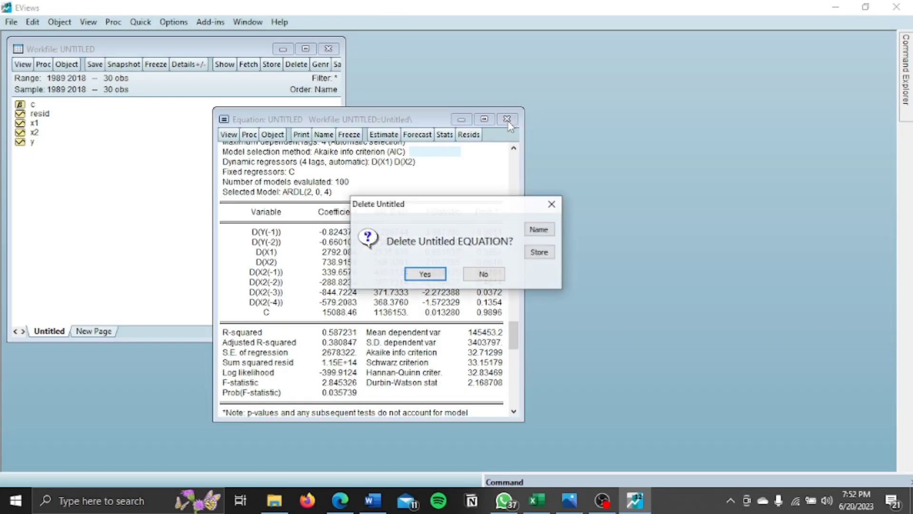
{"action": "left_click", "coordinate": [424, 274]}
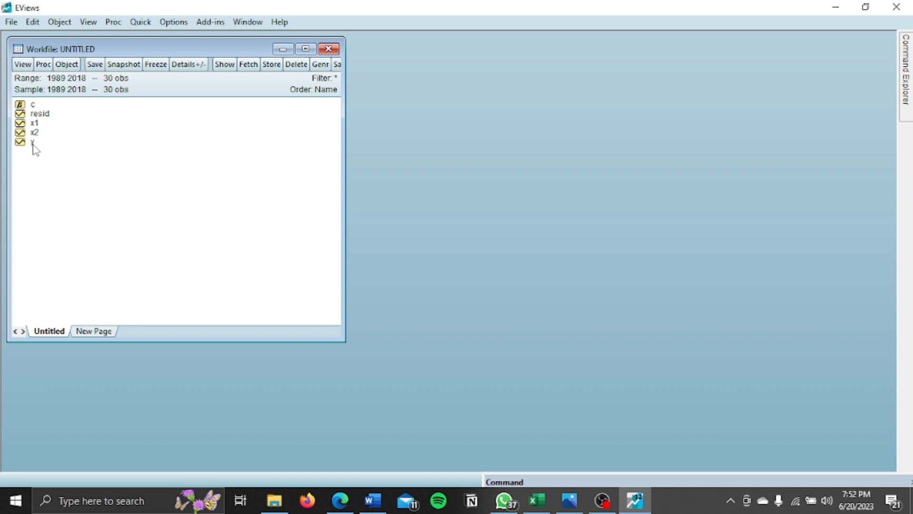
Select series y, x1 and x2 in the workfile and open them as a new group
{"action": "left_click_drag", "start_coordinate": [33, 146], "coordinate": [35, 122]}
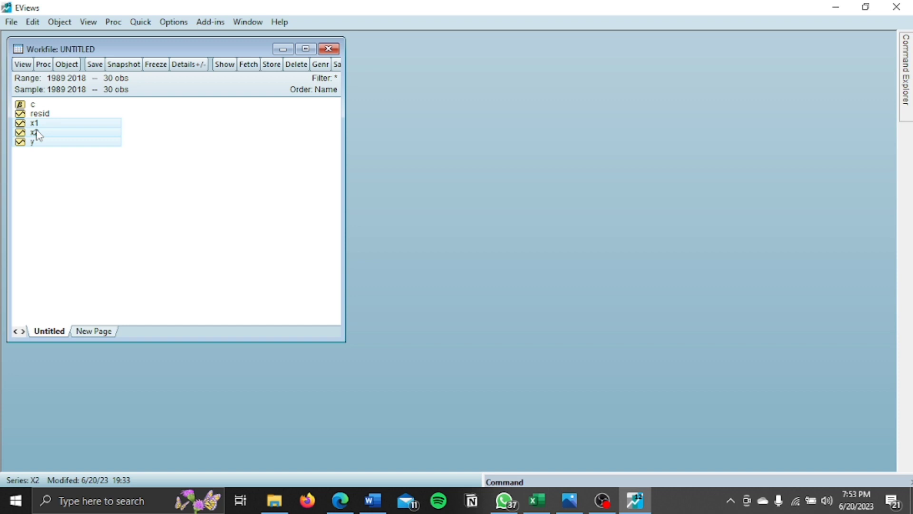
{"action": "right_click", "coordinate": [37, 135]}
{"action": "mouse_move", "coordinate": [55, 137]}
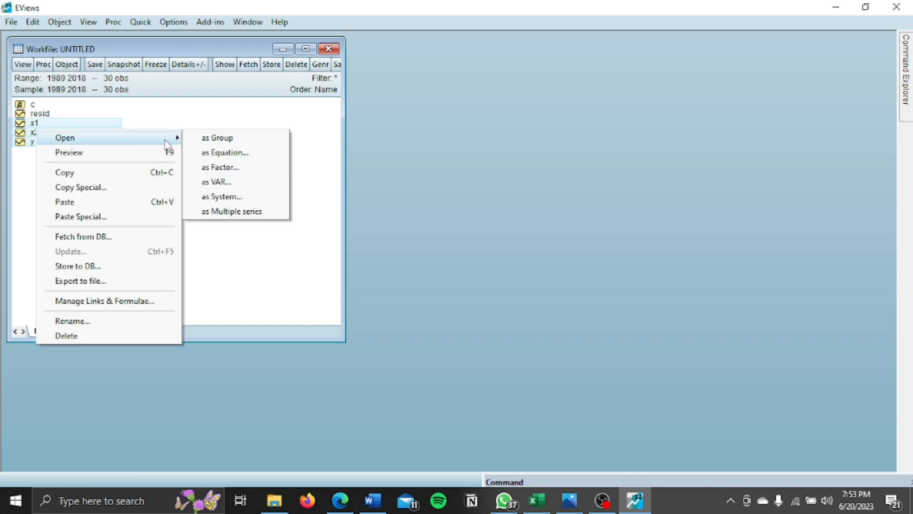
{"action": "left_click", "coordinate": [227, 139]}
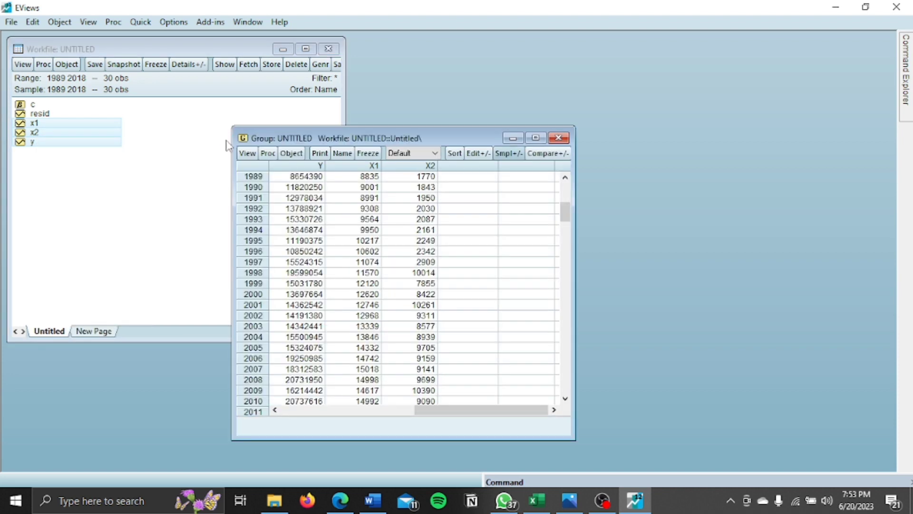
Run a Johansen system cointegration test on the group with intercept (no trend) in CE and test VAR, and lag intervals 1 1
{"action": "left_click", "coordinate": [247, 154]}
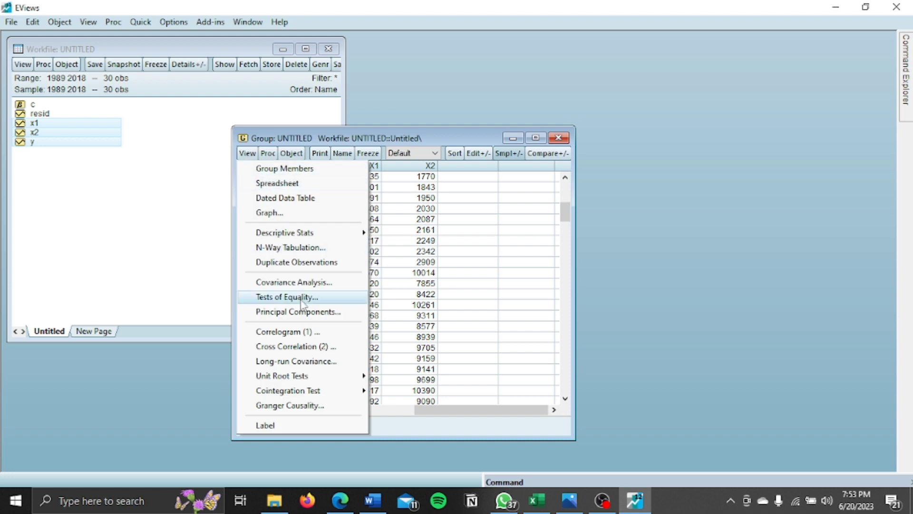
{"action": "mouse_move", "coordinate": [351, 393]}
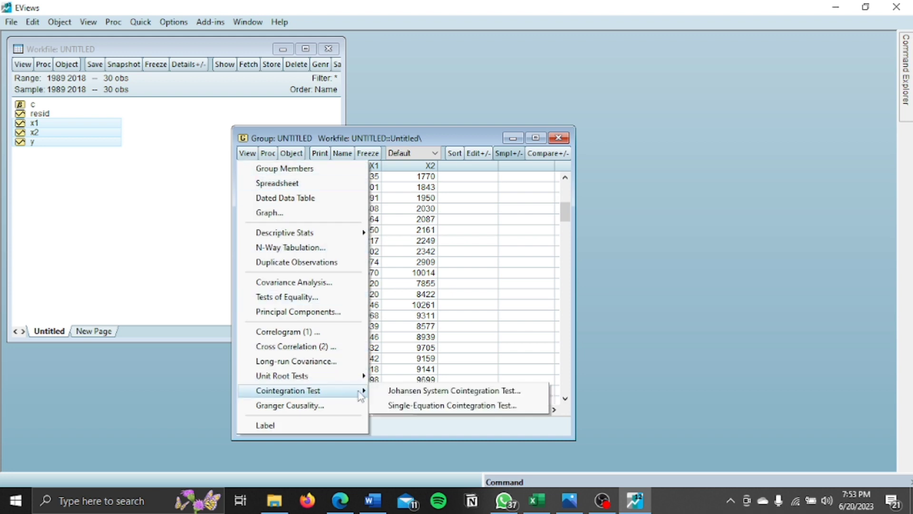
{"action": "left_click", "coordinate": [393, 391]}
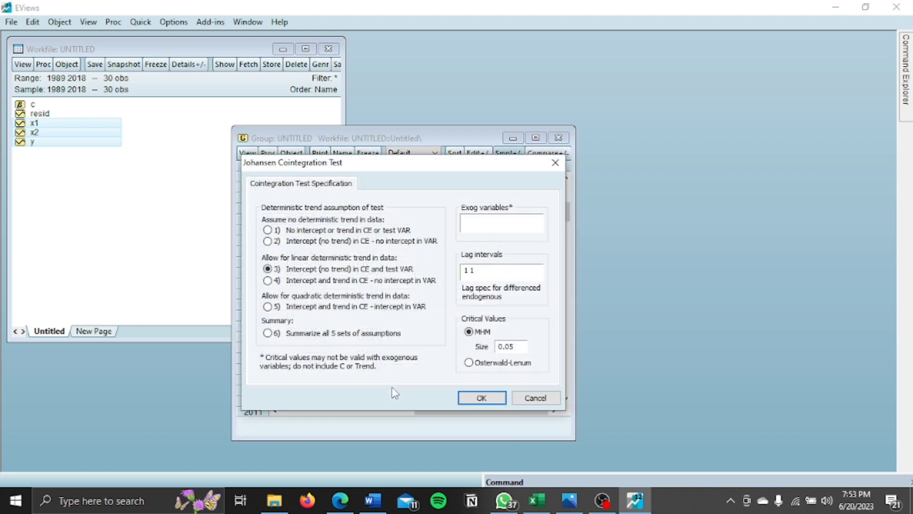
{"action": "left_click", "coordinate": [482, 397]}
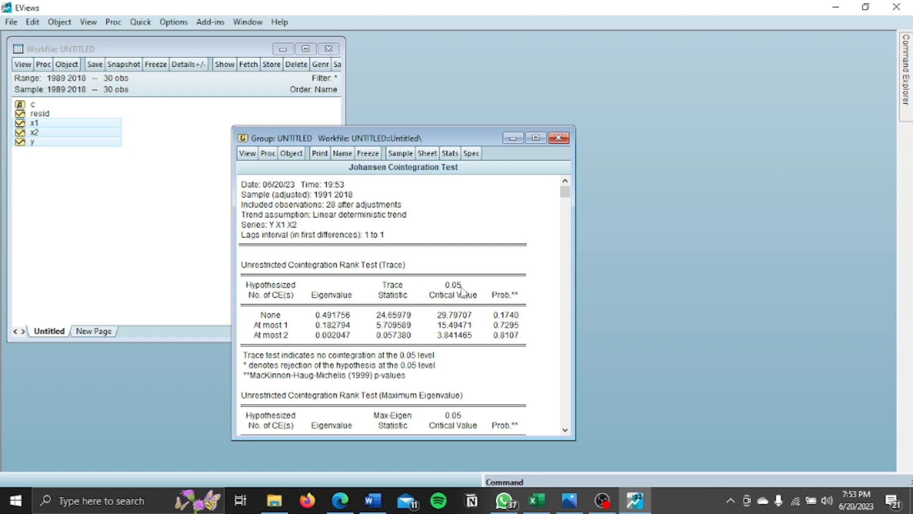
Examine the trace test's probabilities and critical values in the Johansen results, and close the window by deleting the untitled group
{"action": "left_click", "coordinate": [495, 297]}
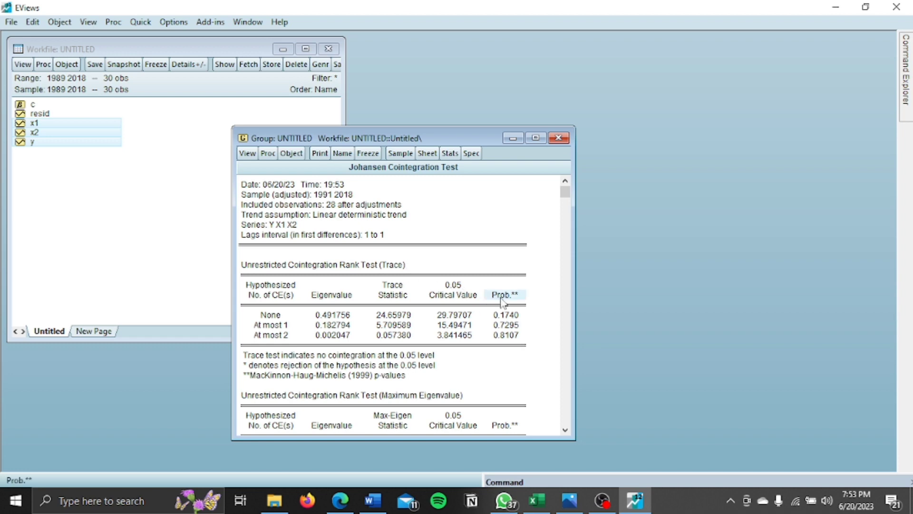
{"action": "key", "text": "Down"}
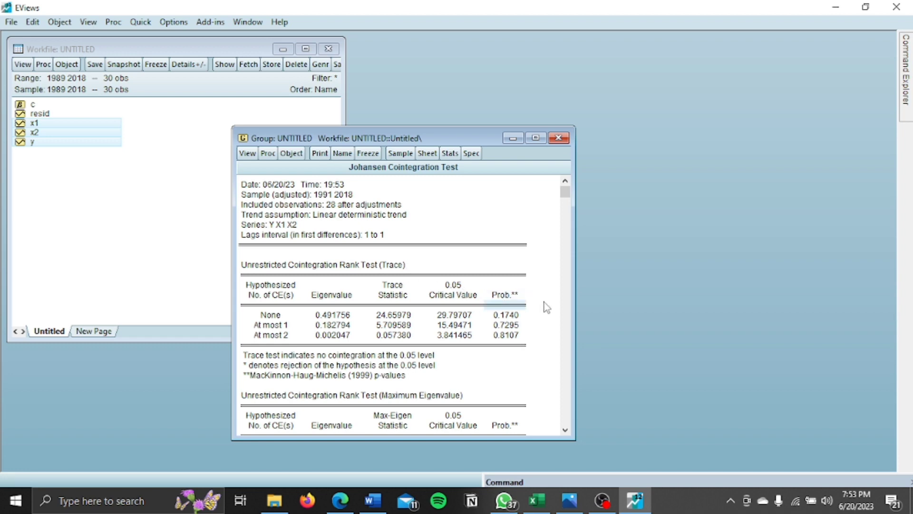
{"action": "key", "text": "Down"}
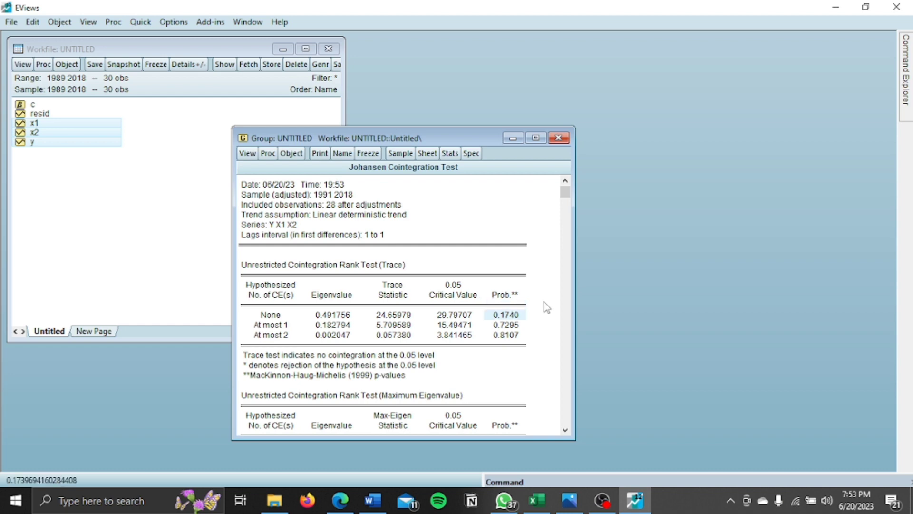
{"action": "key", "text": "Down"}
{"action": "key", "text": "Down"}
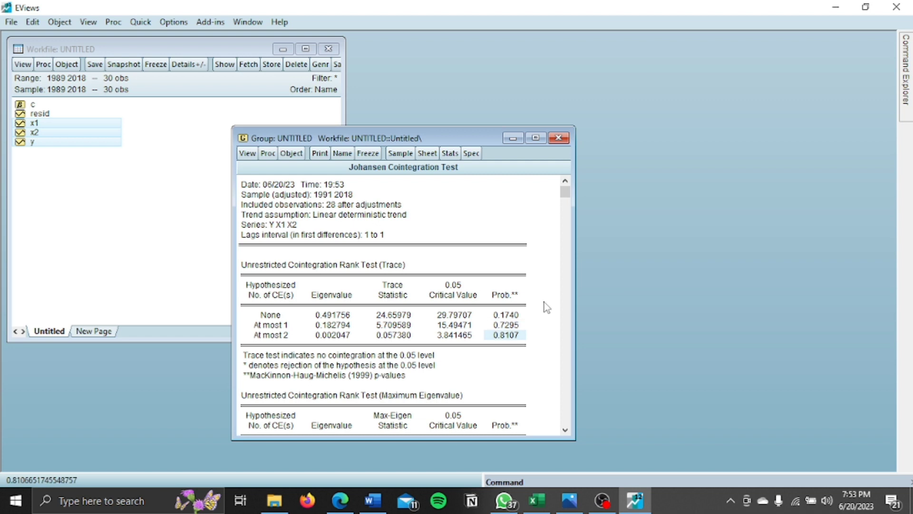
{"action": "key", "text": "Left"}
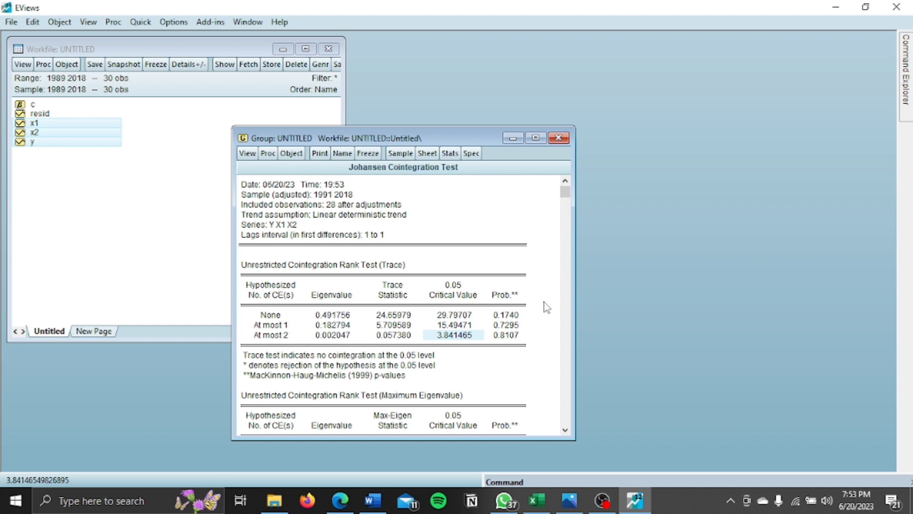
{"action": "left_click", "coordinate": [529, 242]}
{"action": "left_click", "coordinate": [552, 215]}
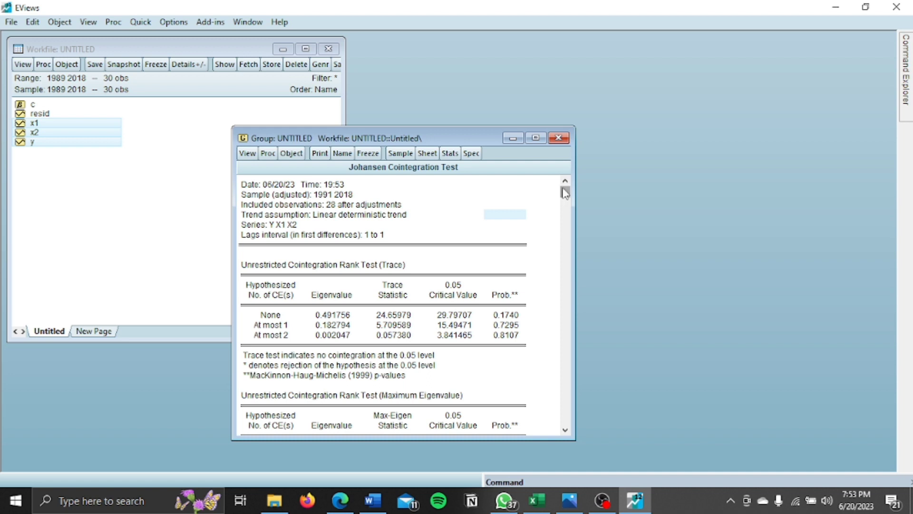
{"action": "left_click", "coordinate": [558, 138]}
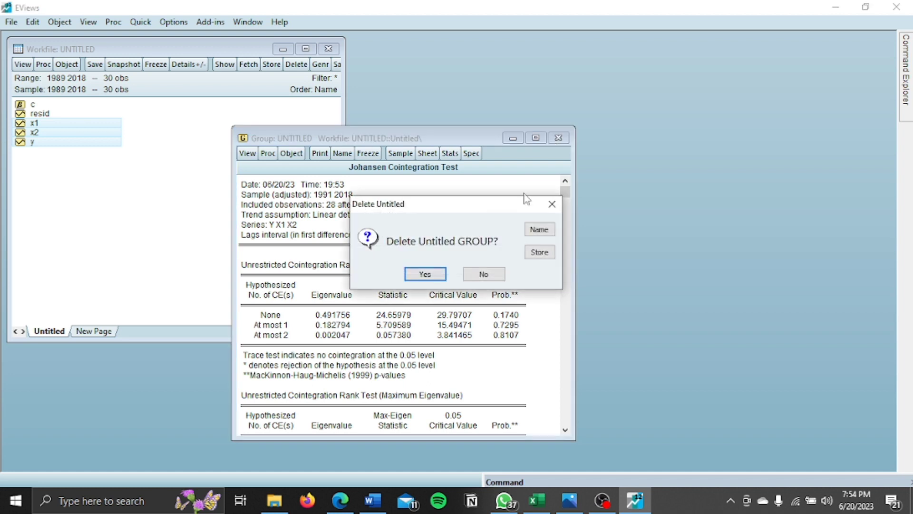
{"action": "left_click", "coordinate": [425, 275]}
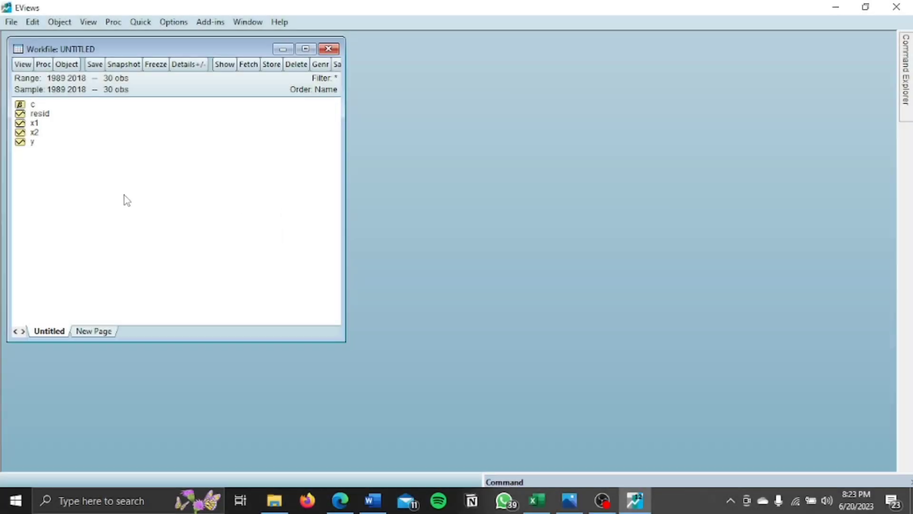
Select series y, x1 and x2 in the workfile, open them as an equation, and choose ARDL as the estimation method
{"action": "left_click", "coordinate": [31, 144]}
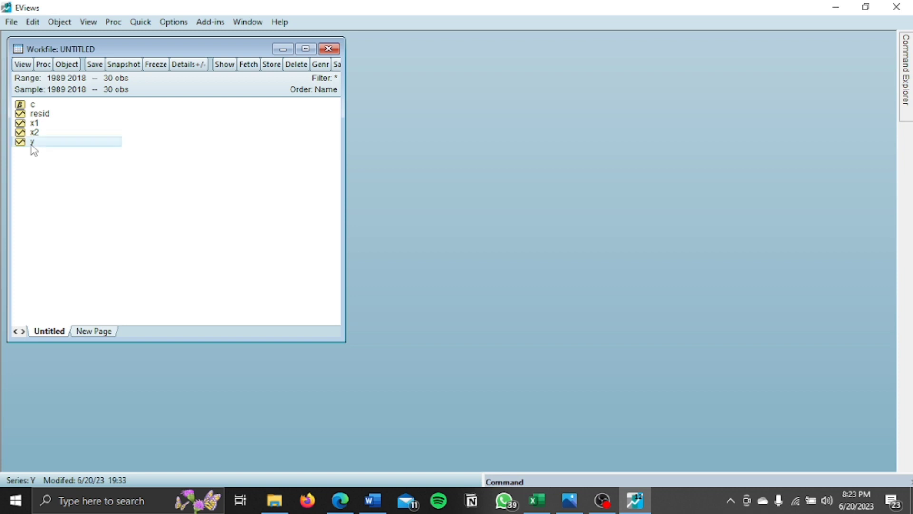
{"action": "left_click", "coordinate": [32, 124], "text": "ctrl"}
{"action": "left_click", "coordinate": [37, 135], "text": "ctrl"}
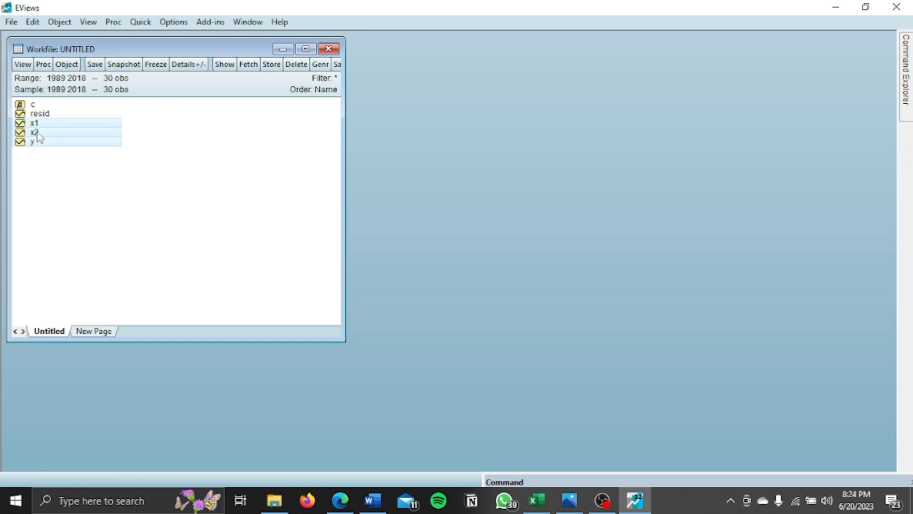
{"action": "right_click", "coordinate": [37, 133]}
{"action": "mouse_move", "coordinate": [62, 139]}
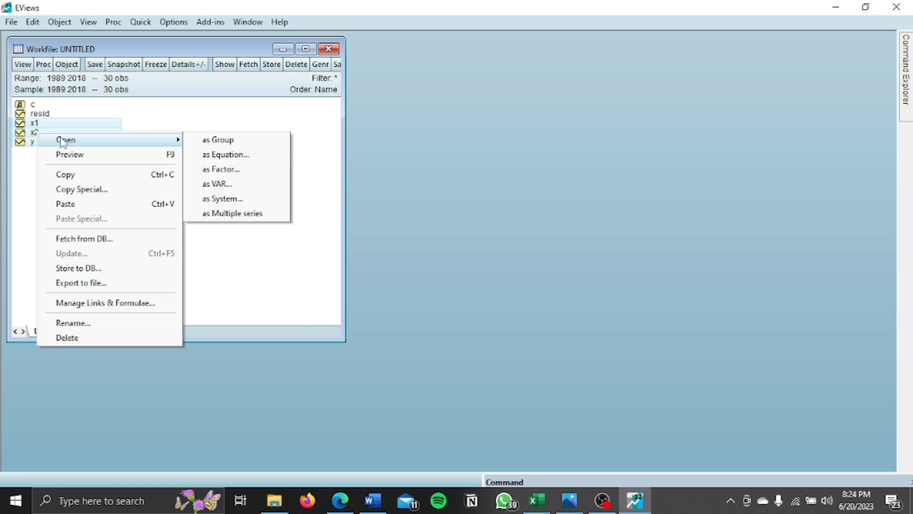
{"action": "left_click", "coordinate": [207, 153]}
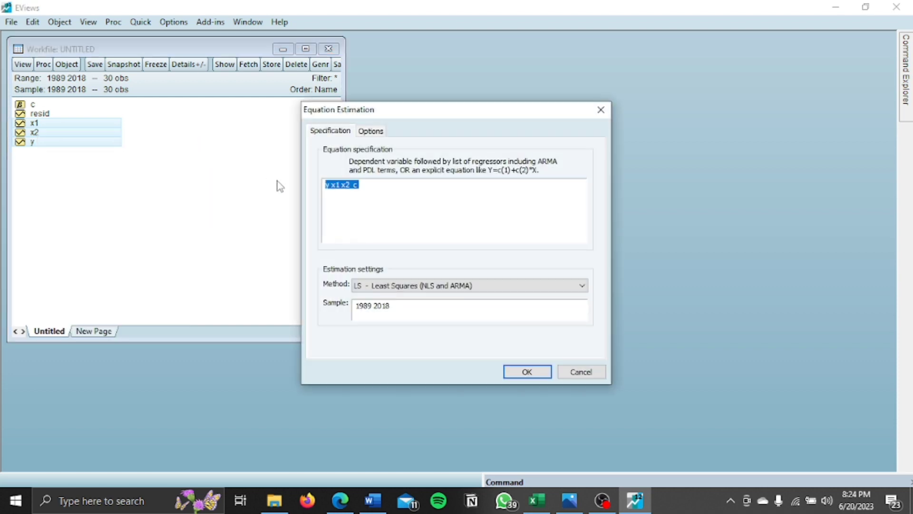
{"action": "left_click", "coordinate": [409, 285]}
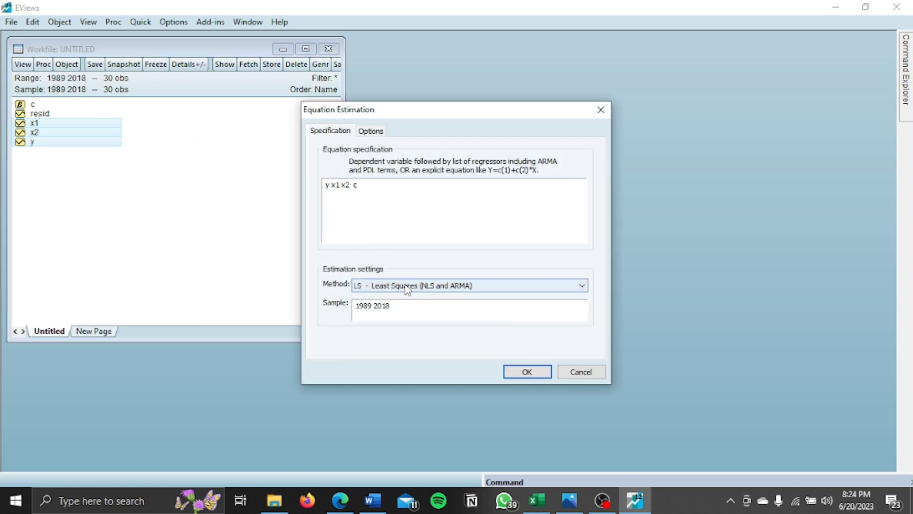
{"action": "left_click", "coordinate": [402, 454]}
{"action": "key", "text": "Return"}
Replace the dynamic specification with d(y) d(x1) d(x2) and estimate the ARDL equation
{"action": "left_click", "coordinate": [362, 179]}
{"action": "key", "text": "BackSpace"}
{"action": "key", "text": "BackSpace"}
{"action": "key", "text": "BackSpace"}
{"action": "key", "text": "BackSpace"}
{"action": "key", "text": "BackSpace"}
{"action": "key", "text": "BackSpace"}
{"action": "key", "text": "BackSpace"}
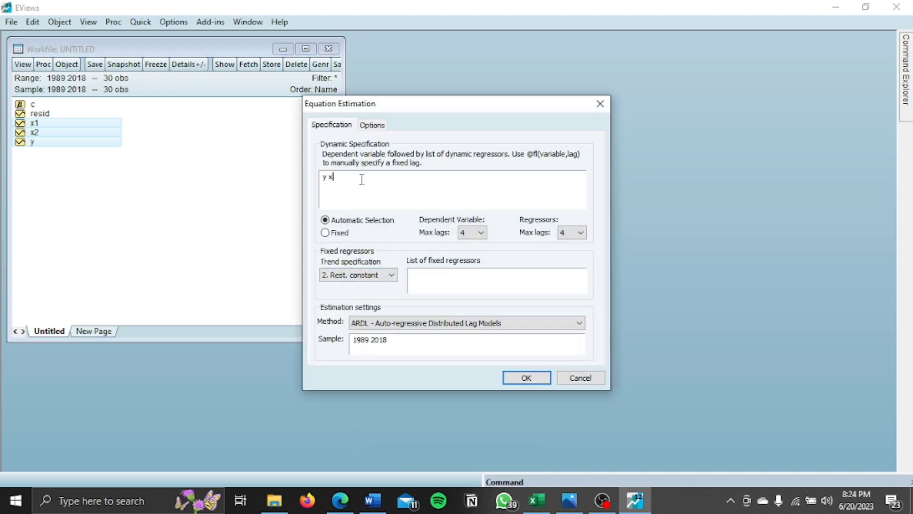
{"action": "type", "text": "d(y) d(x1) d(x2)"}
{"action": "left_click", "coordinate": [526, 379]}
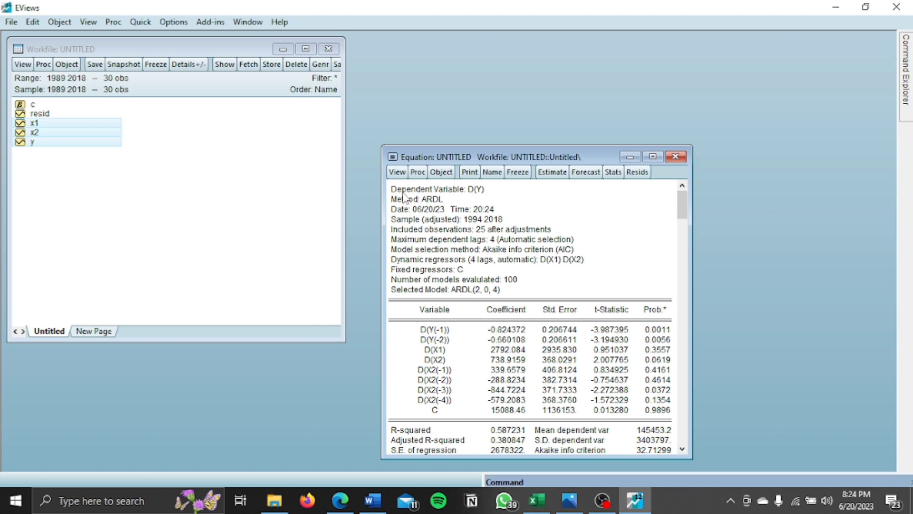
Run the Long Run Form and Bounds Test on the estimated ARDL equation
{"action": "mouse_move", "coordinate": [682, 204]}
{"action": "left_mouse_down"}
{"action": "mouse_move", "coordinate": [679, 426]}
{"action": "mouse_move", "coordinate": [681, 376]}
{"action": "mouse_move", "coordinate": [670, 362]}
{"action": "mouse_move", "coordinate": [682, 196]}
{"action": "left_mouse_up"}
{"action": "left_click", "coordinate": [398, 171]}
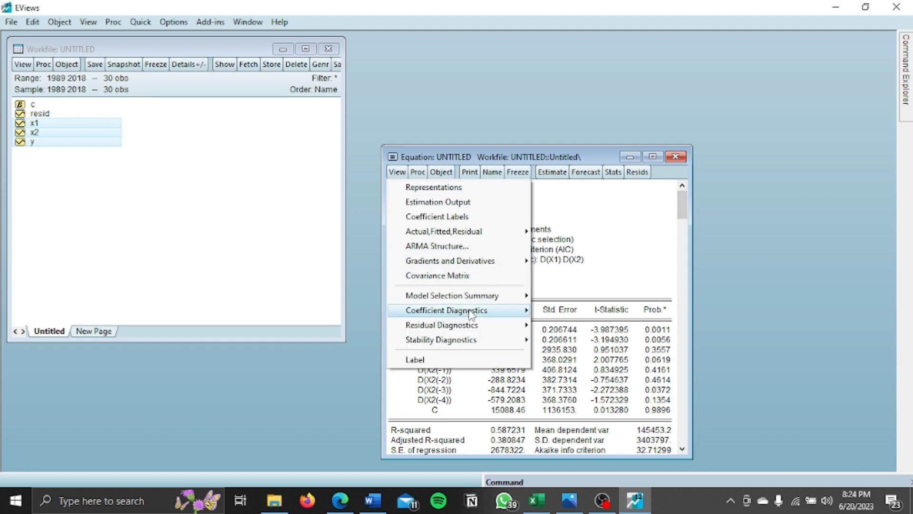
{"action": "mouse_move", "coordinate": [473, 311]}
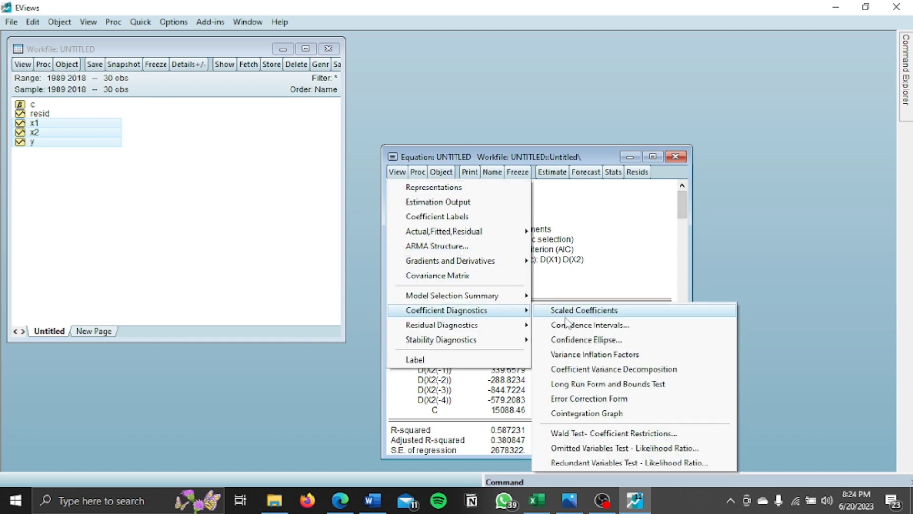
{"action": "left_click", "coordinate": [581, 387]}
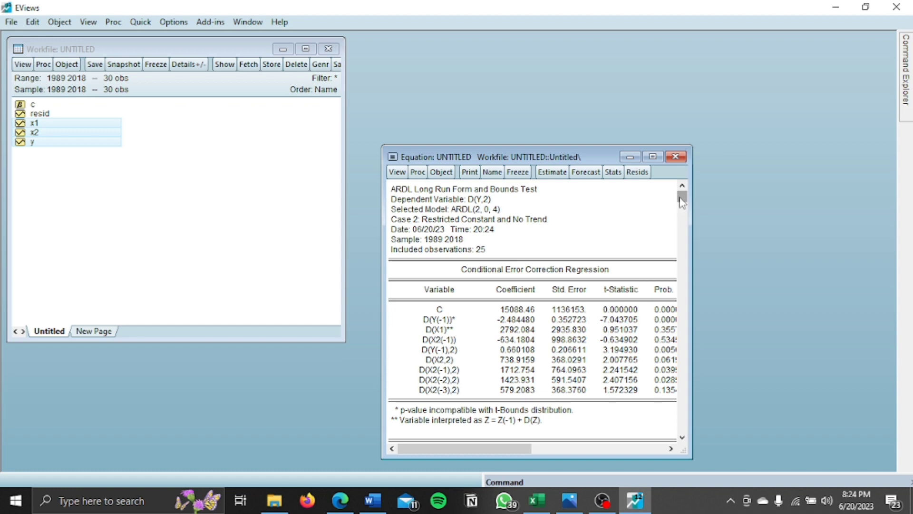
Examine the F-bounds statistic against the I(0) and I(1) critical values, and close the window by deleting the untitled equation
{"action": "left_click_drag", "start_coordinate": [681, 197], "coordinate": [684, 214]}
{"action": "left_click_drag", "start_coordinate": [683, 208], "coordinate": [681, 399]}
{"action": "left_click_drag", "start_coordinate": [382, 327], "coordinate": [384, 327]}
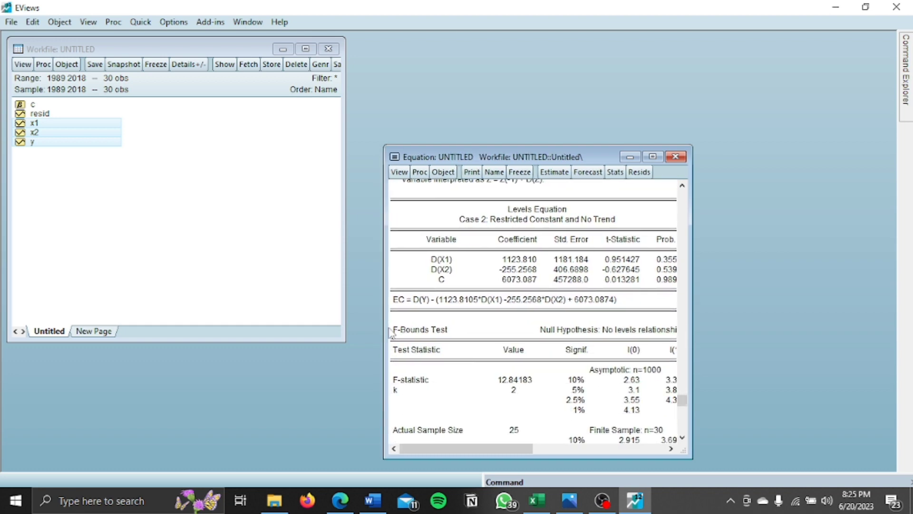
{"action": "left_click", "coordinate": [395, 331]}
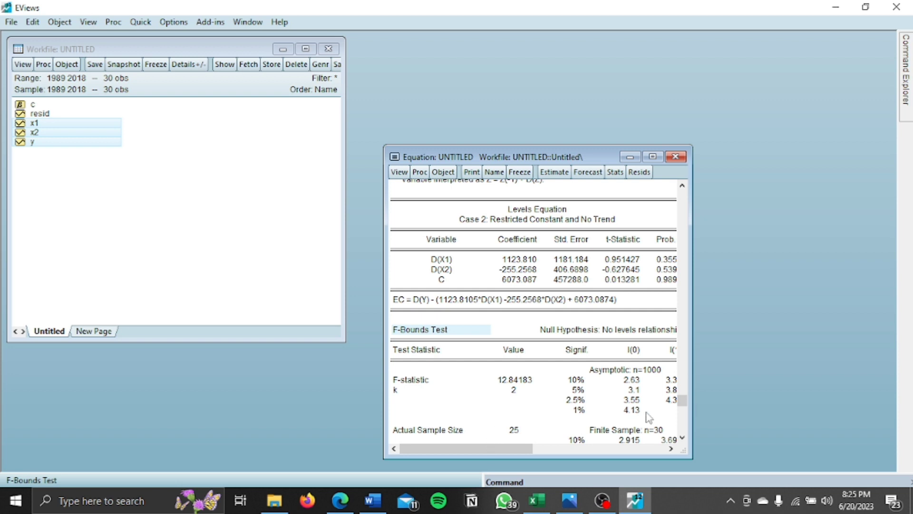
{"action": "left_click_drag", "start_coordinate": [683, 402], "coordinate": [684, 426]}
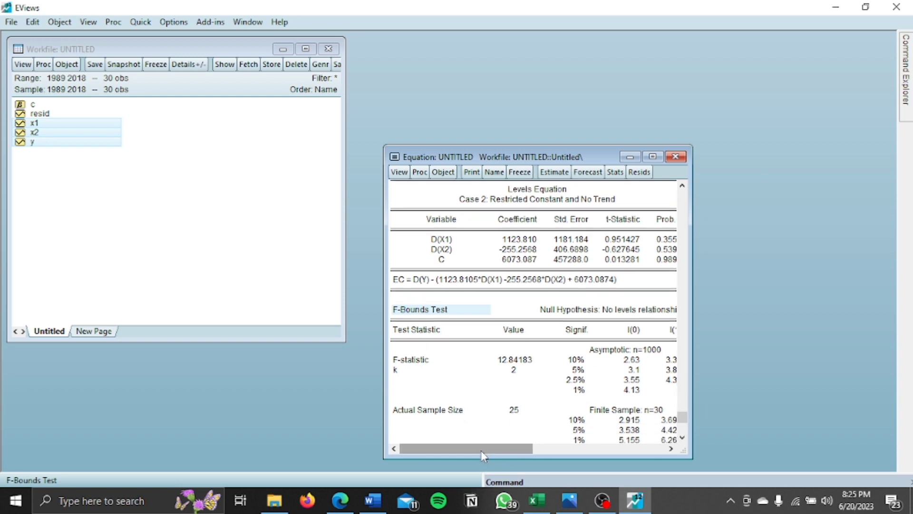
{"action": "left_click_drag", "start_coordinate": [481, 450], "coordinate": [490, 449]}
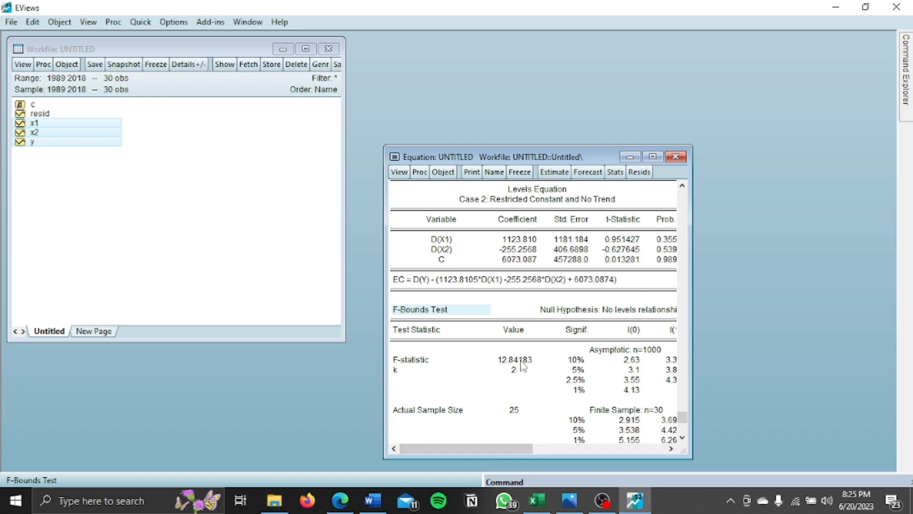
{"action": "left_click_drag", "start_coordinate": [493, 450], "coordinate": [590, 449]}
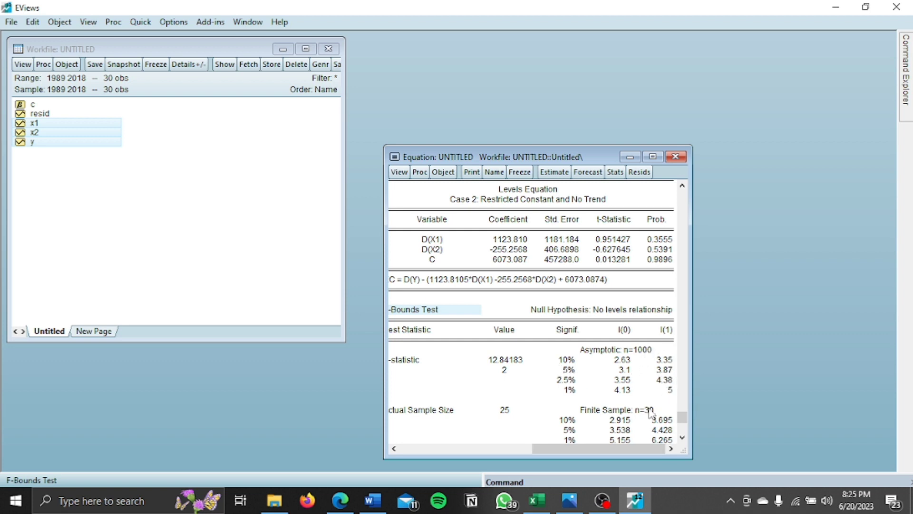
{"action": "left_click_drag", "start_coordinate": [626, 446], "coordinate": [469, 367]}
{"action": "left_click_drag", "start_coordinate": [606, 446], "coordinate": [488, 435]}
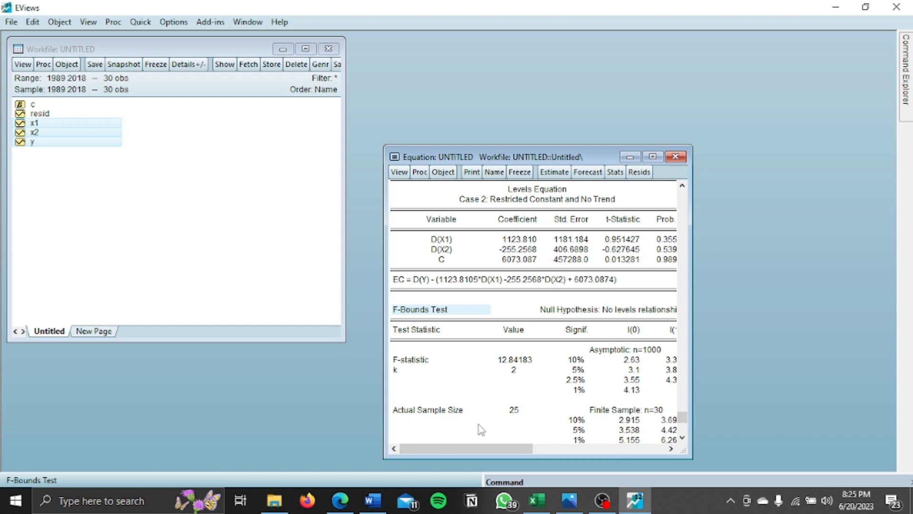
{"action": "left_click", "coordinate": [673, 160]}
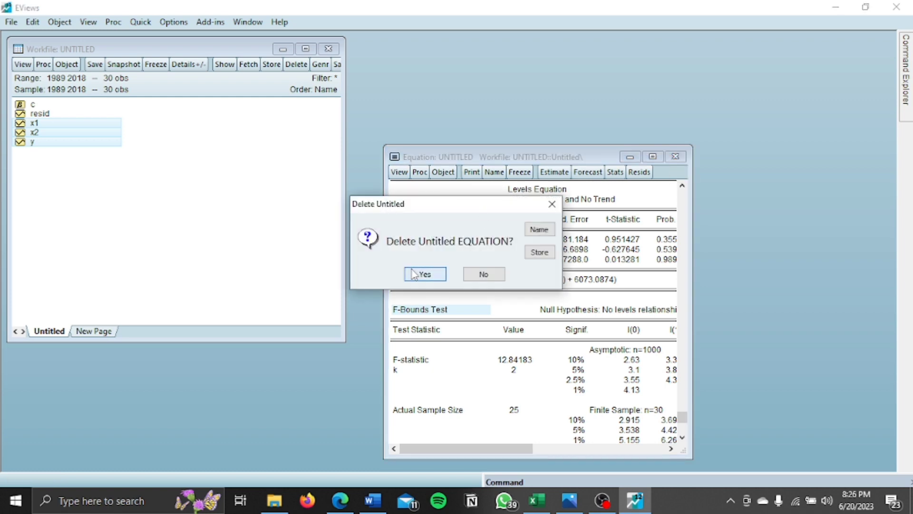
{"action": "left_click", "coordinate": [413, 275]}
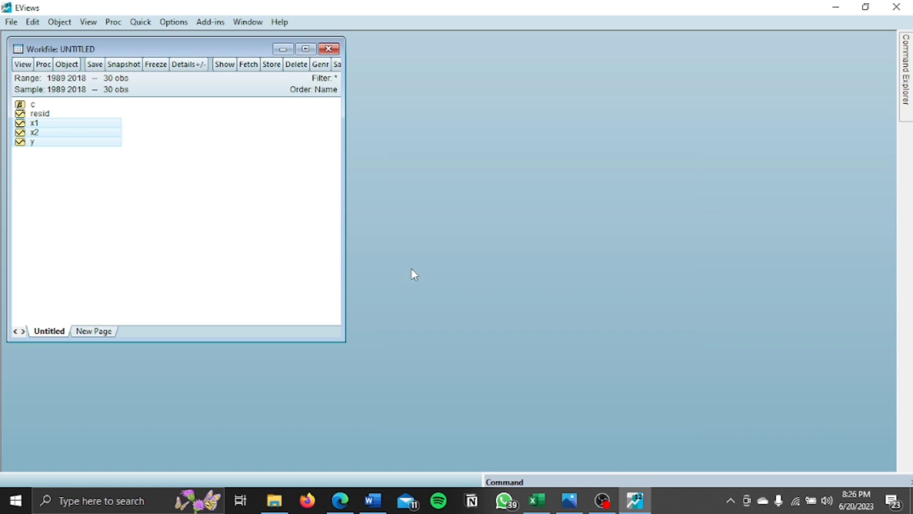
Open the selected series y, x1 and x2 as a new equation with the ARDL method
{"action": "right_click", "coordinate": [76, 131]}
{"action": "mouse_move", "coordinate": [88, 136]}
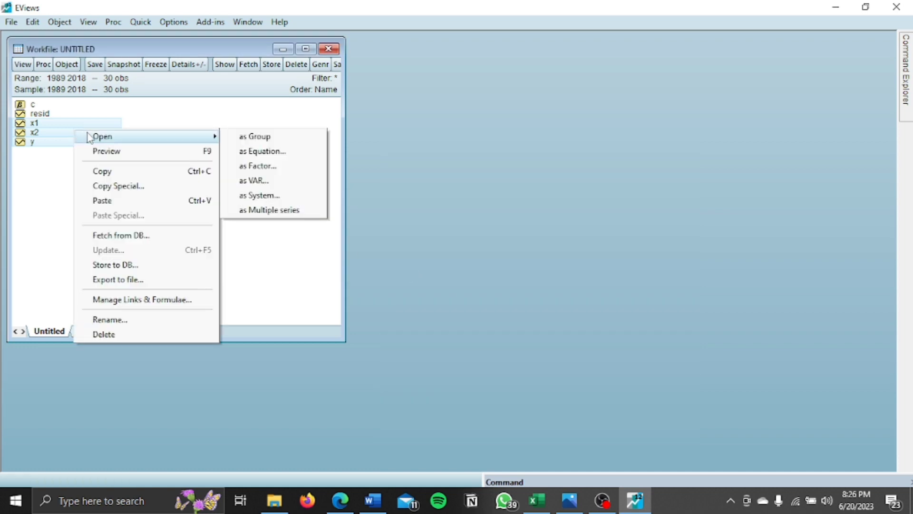
{"action": "left_click", "coordinate": [245, 157]}
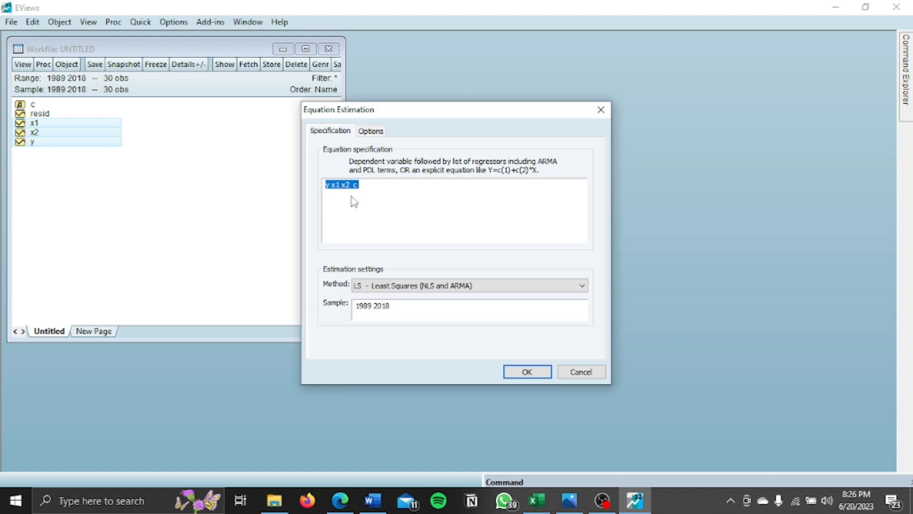
{"action": "left_click", "coordinate": [390, 289]}
{"action": "left_click", "coordinate": [390, 289]}
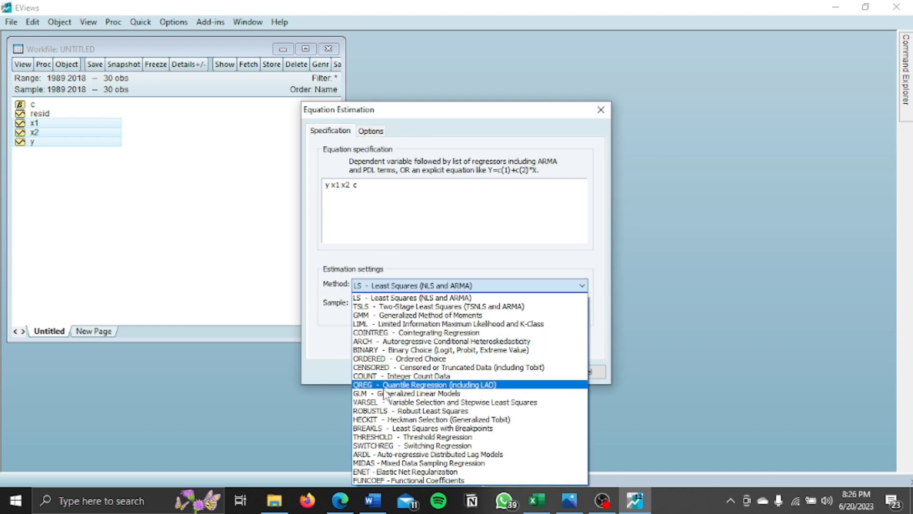
{"action": "left_click", "coordinate": [391, 454]}
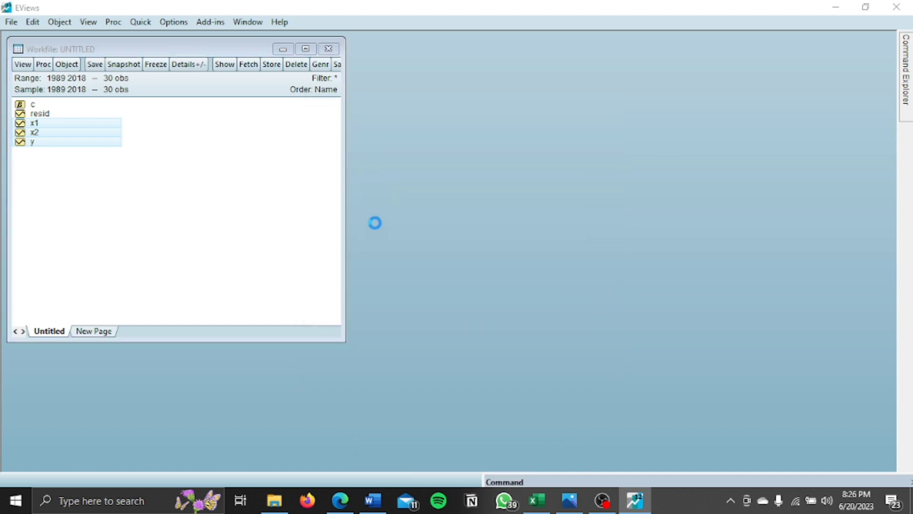
Enter d(y) d(x1) d(x2) as the dynamic specification, set the dependent variable's max lags to 2, and estimate the equation
{"action": "left_click", "coordinate": [357, 182]}
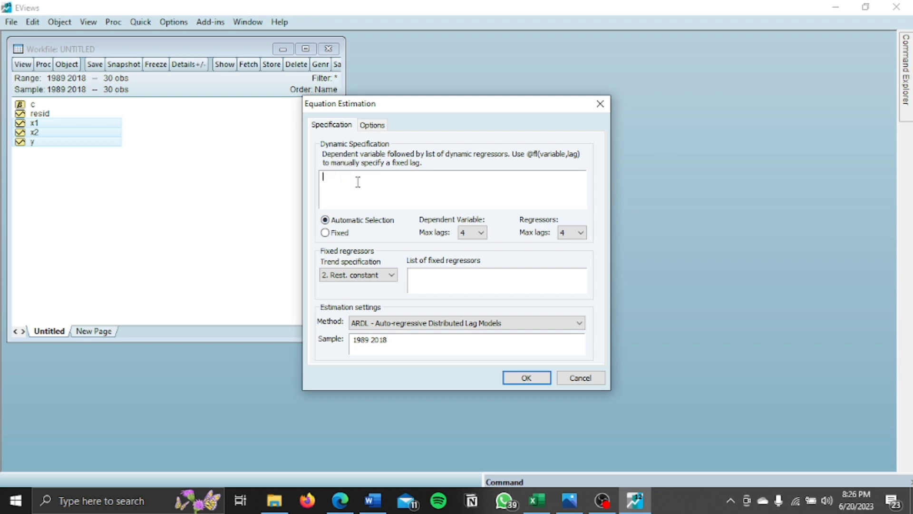
{"action": "type", "text": "d(y) d(x1) d(x2)"}
{"action": "left_click", "coordinate": [471, 233]}
{"action": "left_click", "coordinate": [481, 233]}
{"action": "left_click", "coordinate": [481, 233]}
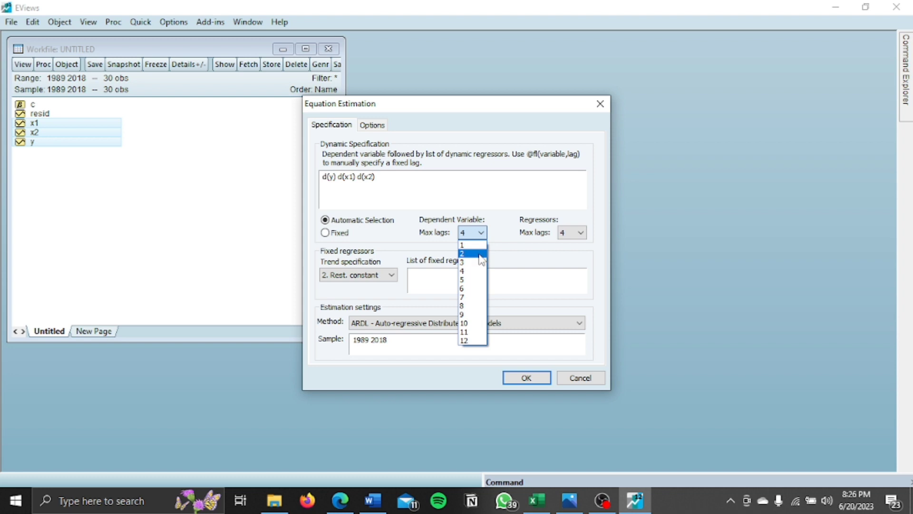
{"action": "left_click", "coordinate": [481, 260]}
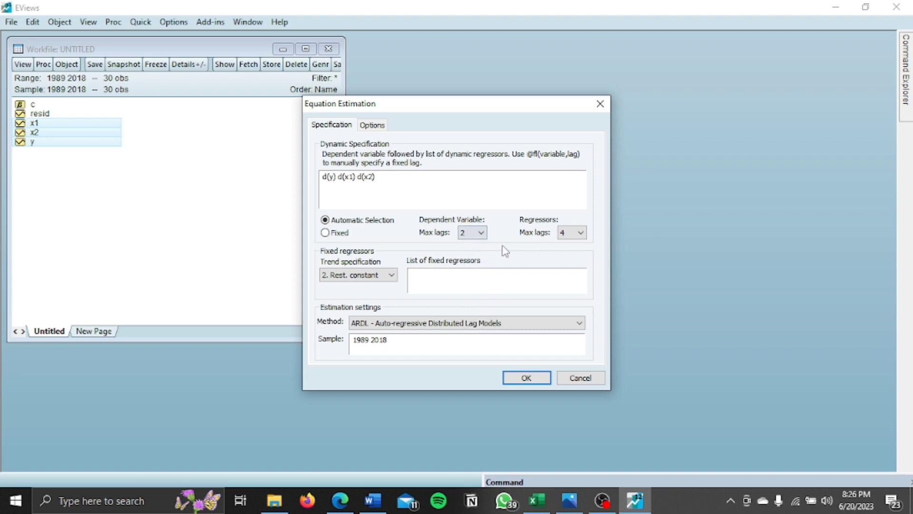
{"action": "left_click", "coordinate": [569, 233]}
{"action": "left_click", "coordinate": [569, 233]}
{"action": "left_click", "coordinate": [525, 378]}
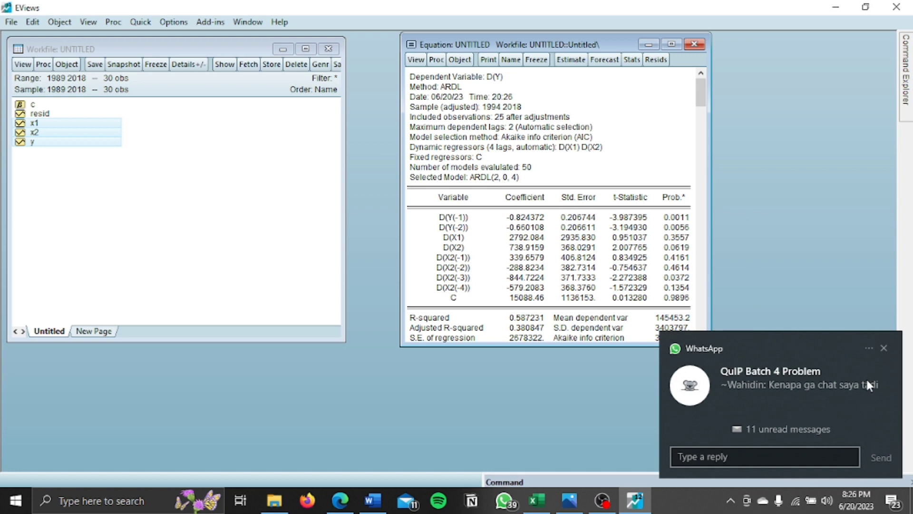
Dismiss the chat notification and display the model selection criteria graph for the ARDL equation
{"action": "left_click", "coordinate": [885, 349]}
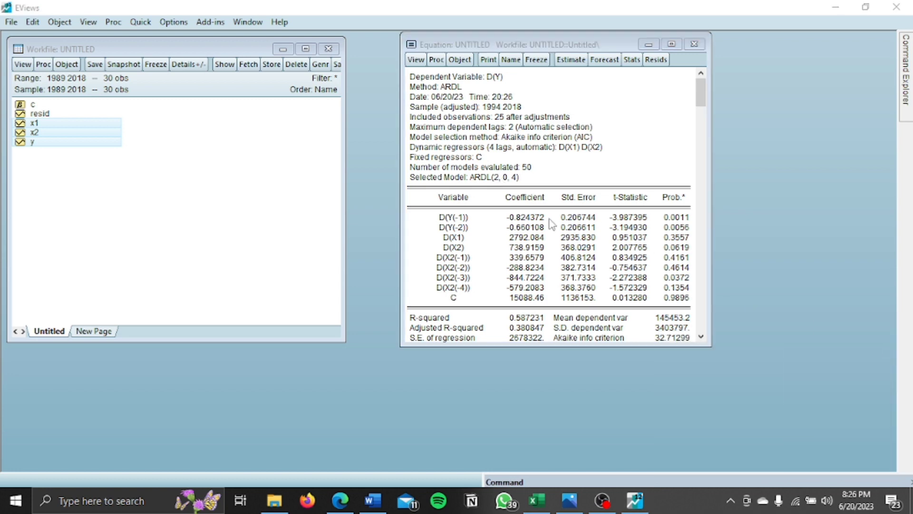
{"action": "left_click", "coordinate": [529, 201]}
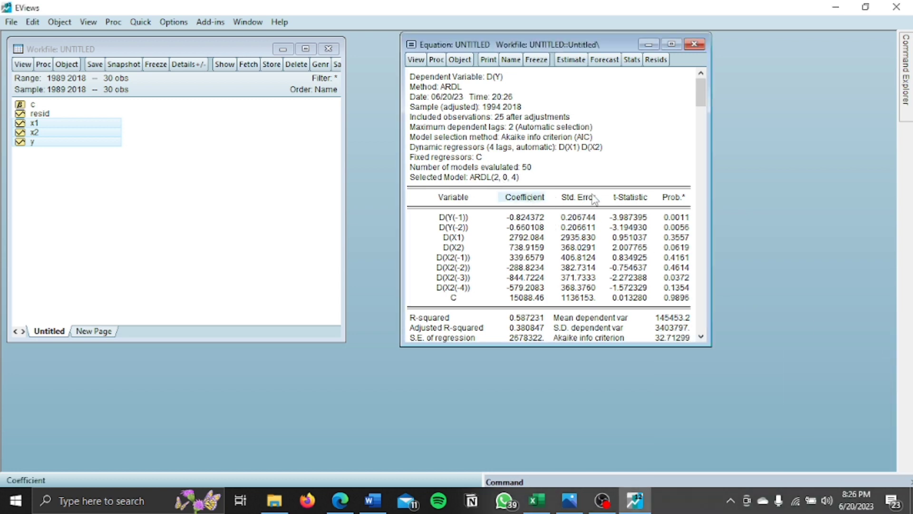
{"action": "left_click_drag", "start_coordinate": [703, 102], "coordinate": [642, 3]}
{"action": "left_click", "coordinate": [416, 61]}
{"action": "mouse_move", "coordinate": [482, 153]}
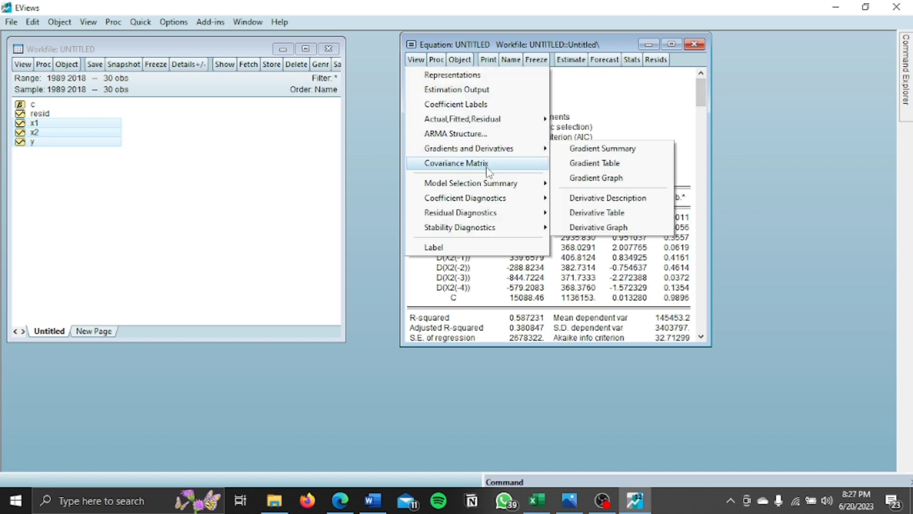
{"action": "mouse_move", "coordinate": [494, 197]}
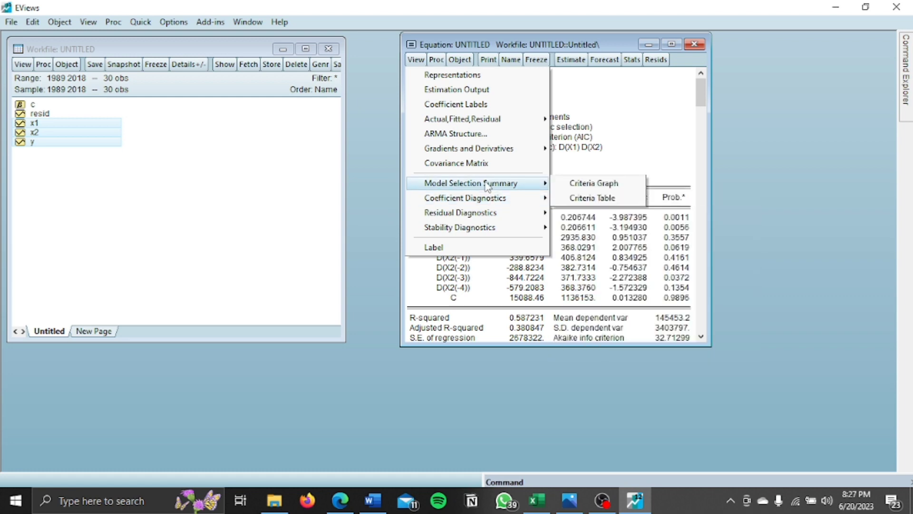
{"action": "left_click", "coordinate": [575, 187]}
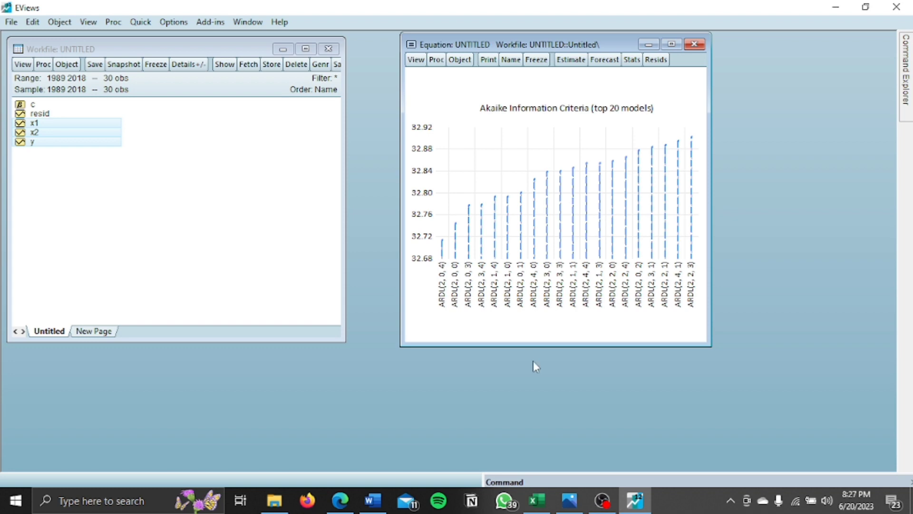
{"action": "left_click", "coordinate": [601, 499]}
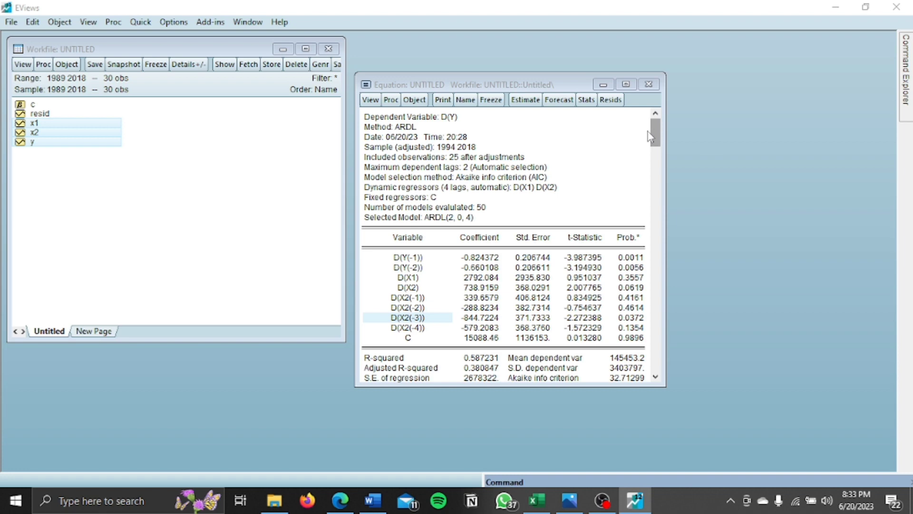
Run the histogram normality test on the ARDL equation's residuals
{"action": "left_click", "coordinate": [371, 100]}
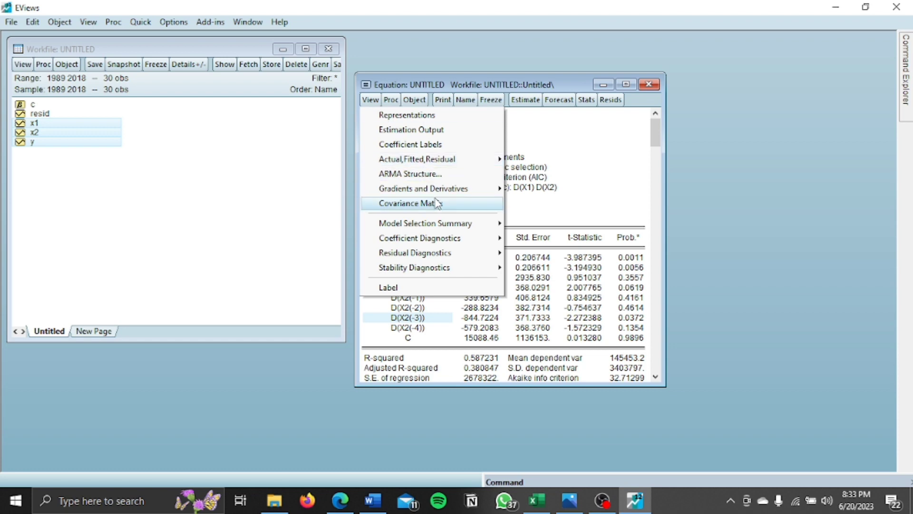
{"action": "mouse_move", "coordinate": [435, 252]}
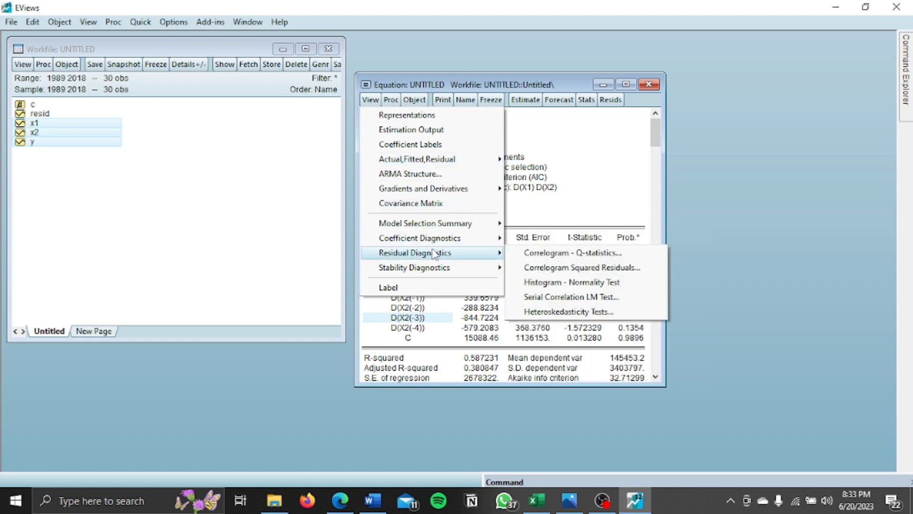
{"action": "left_click", "coordinate": [534, 283]}
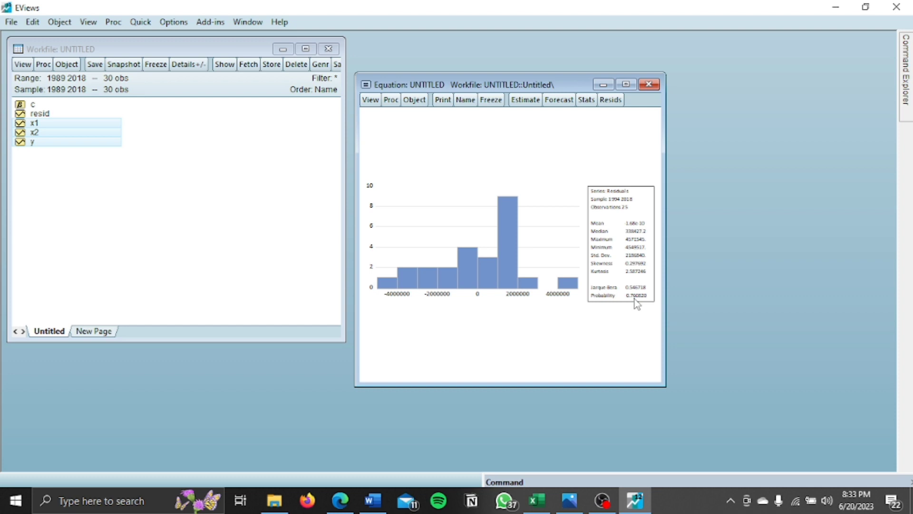
Run the serial correlation LM test on the ARDL equation's residuals with 2 lags included
{"action": "left_click", "coordinate": [371, 101]}
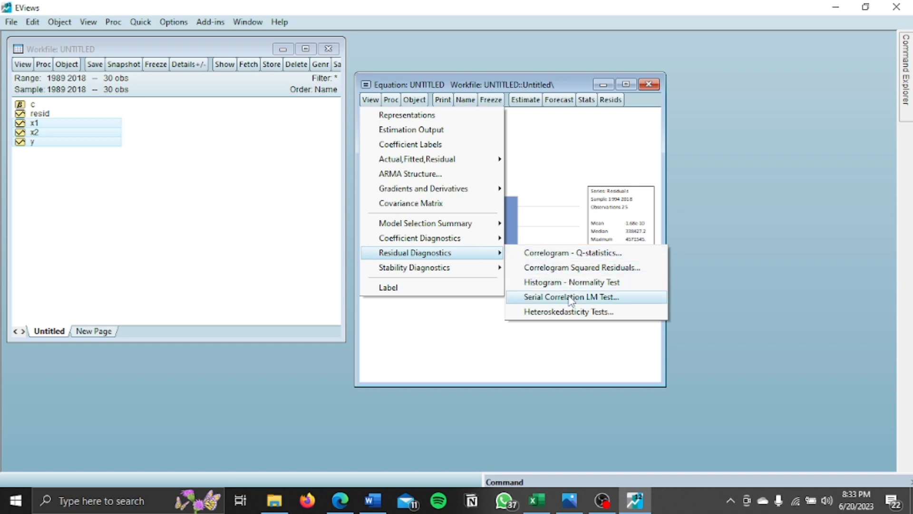
{"action": "left_click", "coordinate": [598, 301]}
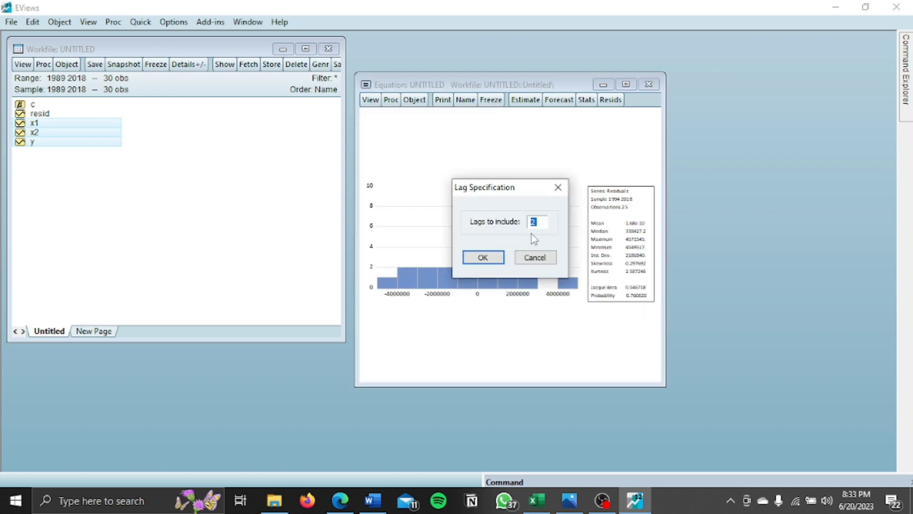
{"action": "left_click", "coordinate": [483, 258]}
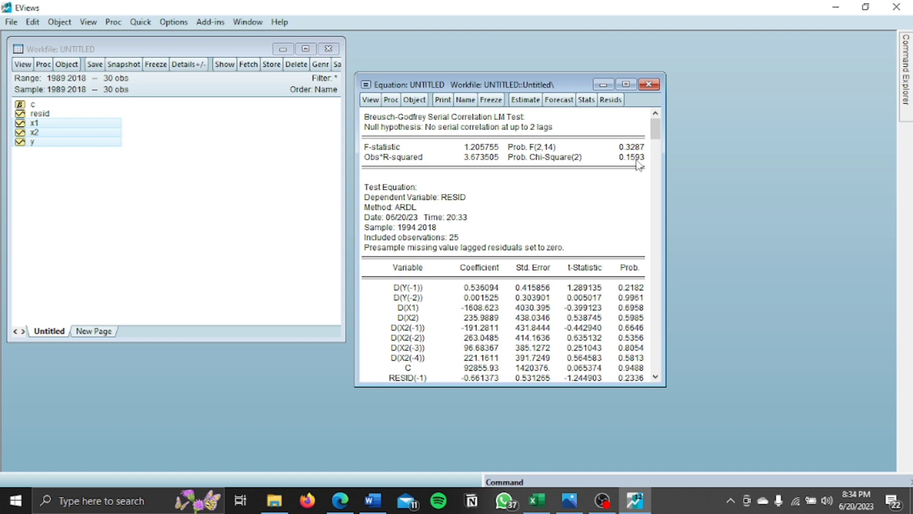
Run the Breusch-Pagan-Godfrey heteroskedasticity test on the ARDL equation's residuals with the default regressors
{"action": "left_click", "coordinate": [371, 100]}
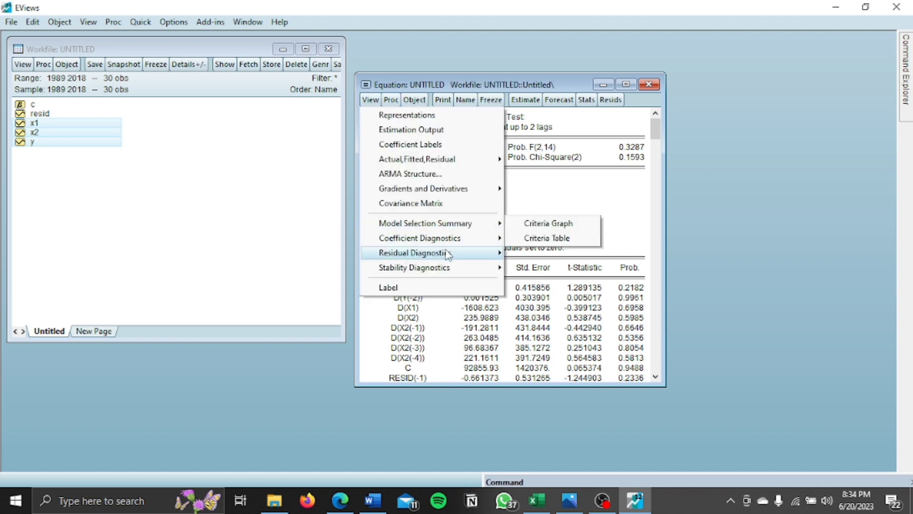
{"action": "mouse_move", "coordinate": [448, 257]}
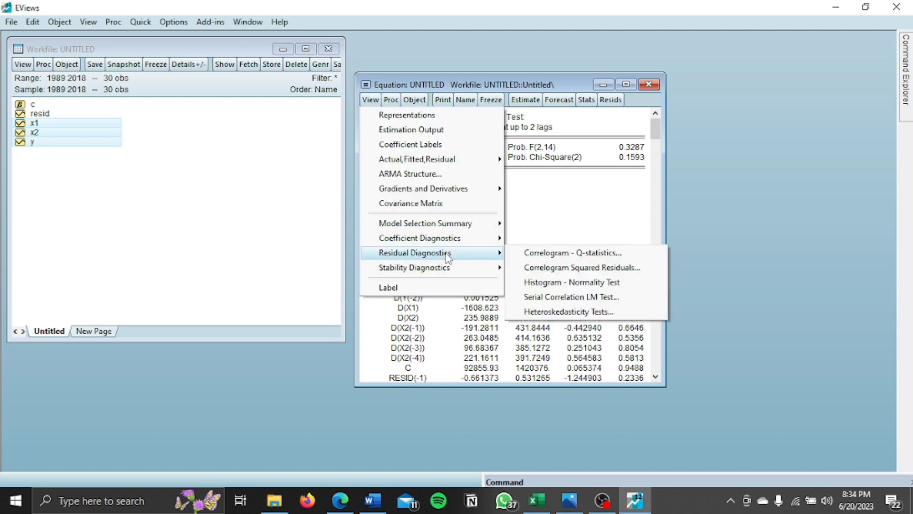
{"action": "left_click", "coordinate": [590, 313]}
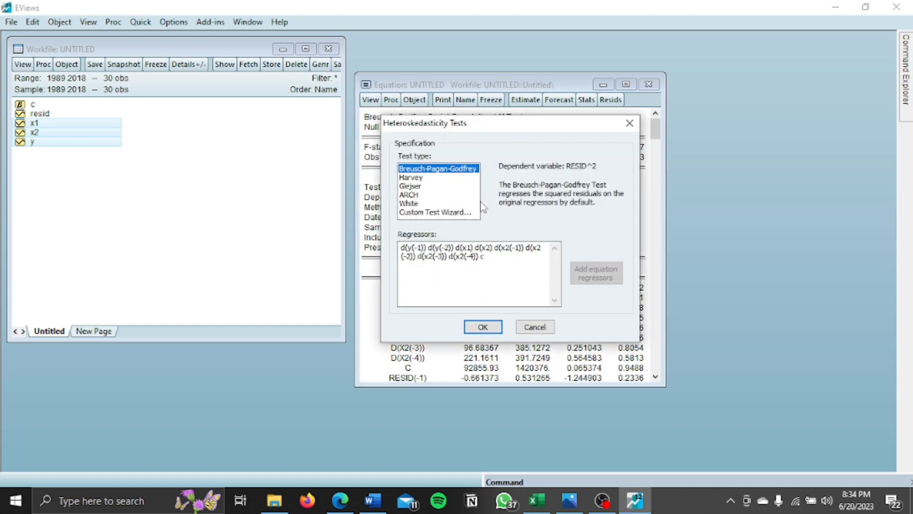
{"action": "left_click", "coordinate": [482, 327]}
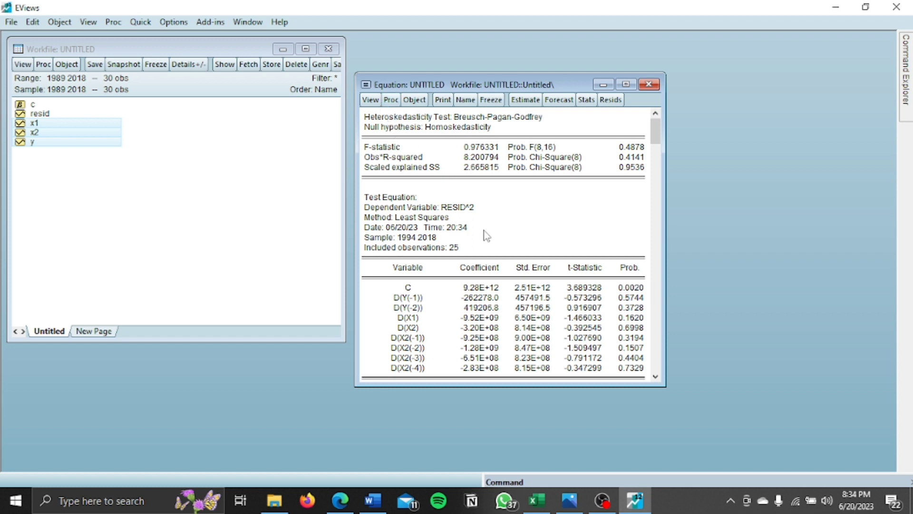
{"action": "left_click", "coordinate": [602, 500]}
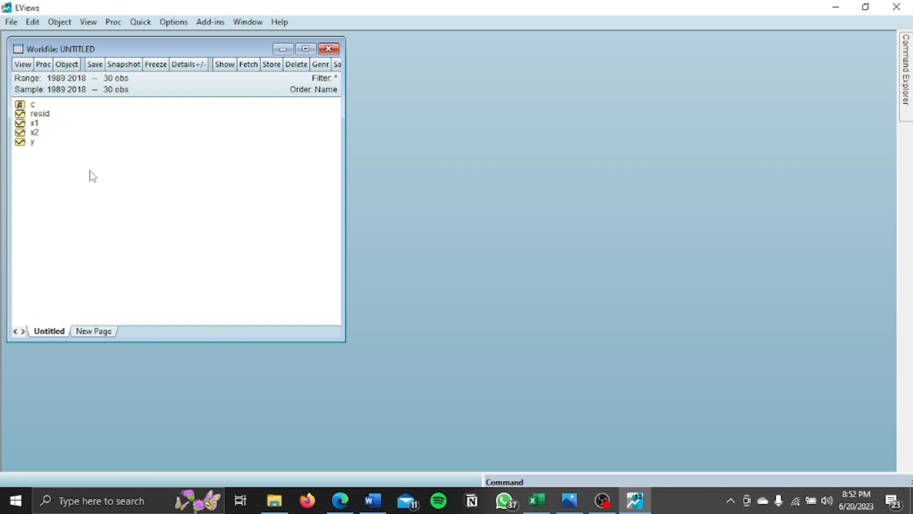
{"action": "left_click", "coordinate": [30, 143]}
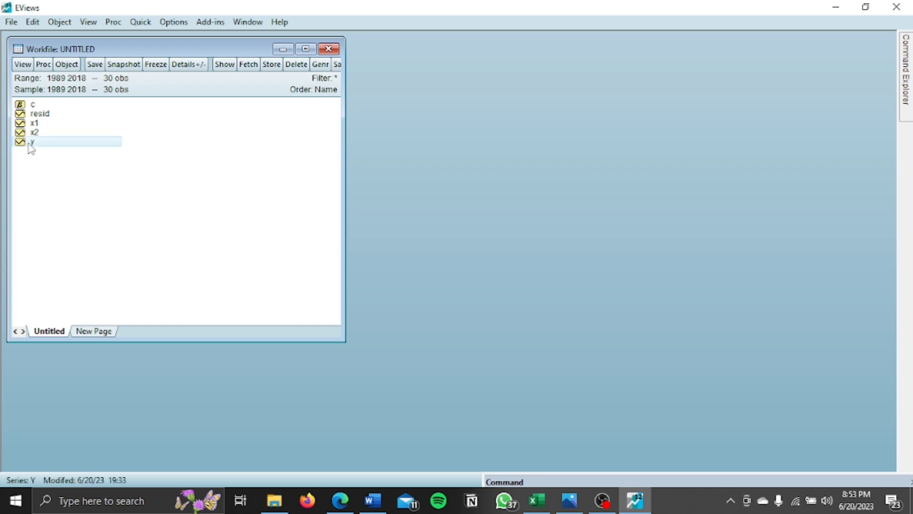
{"action": "left_click", "coordinate": [35, 133], "text": "ctrl"}
{"action": "right_click", "coordinate": [35, 135]}
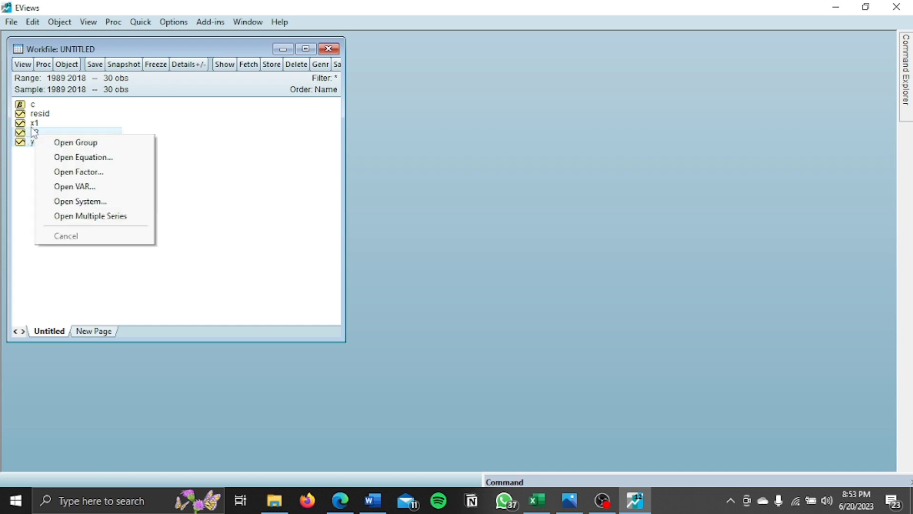
{"action": "left_click", "coordinate": [15, 161]}
{"action": "left_click", "coordinate": [18, 164]}
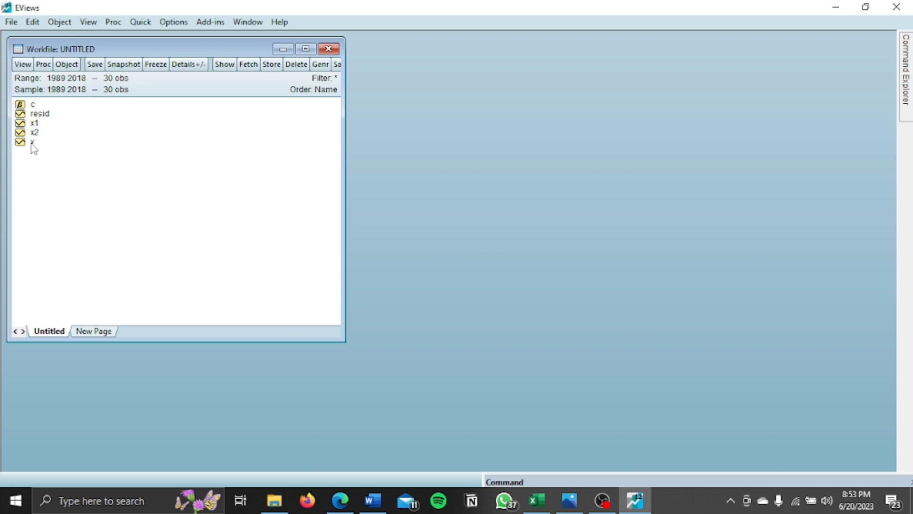
Select the series y, x1 and x2 in that order and open them as a new equation
{"action": "left_click", "coordinate": [32, 142]}
{"action": "left_click", "coordinate": [35, 124], "text": "ctrl"}
{"action": "left_click", "coordinate": [38, 133], "text": "ctrl"}
{"action": "right_click", "coordinate": [38, 133]}
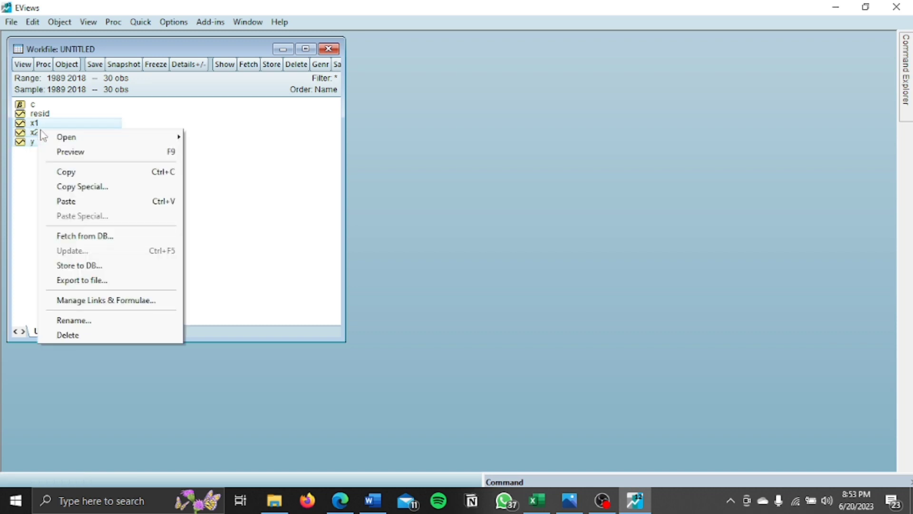
{"action": "mouse_move", "coordinate": [66, 137]}
{"action": "left_click", "coordinate": [209, 152]}
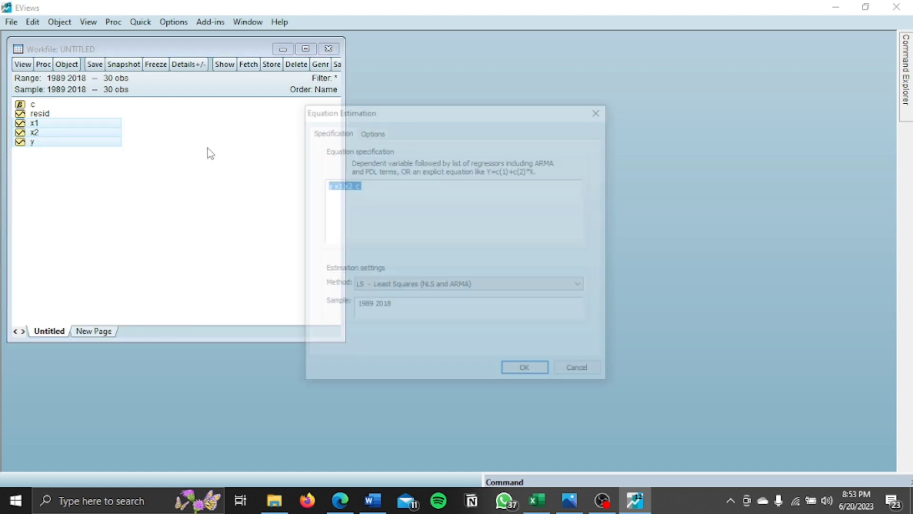
Change the equation specification to first differences, reading d(y) d(x1) d(x2) c
{"action": "left_click", "coordinate": [341, 189]}
{"action": "key", "text": "Left"}
{"action": "key", "text": "Left"}
{"action": "key", "text": "Left"}
{"action": "key", "text": "Left"}
{"action": "type", "text": "d"}
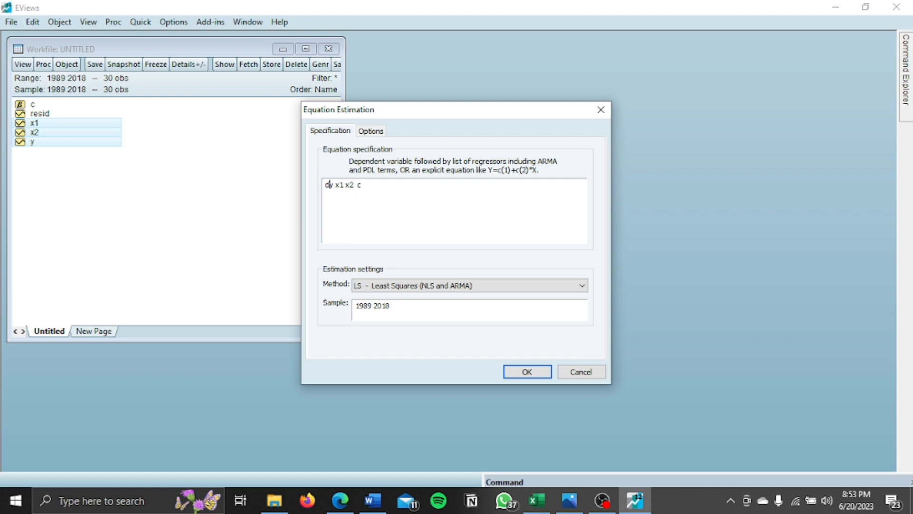
{"action": "type", "text": "(y) d("}
{"action": "key", "text": "Right"}
{"action": "key", "text": "Right"}
{"action": "type", "text": ")"}
{"action": "key", "text": "Right"}
{"action": "type", "text": "d(y)"}
{"action": "key", "text": "Right"}
Choose the ARDL - Auto-regressive Distributed Lag Models method and estimate the equation with max lags of 4 for the dependent variable and regressors
{"action": "left_click", "coordinate": [377, 285]}
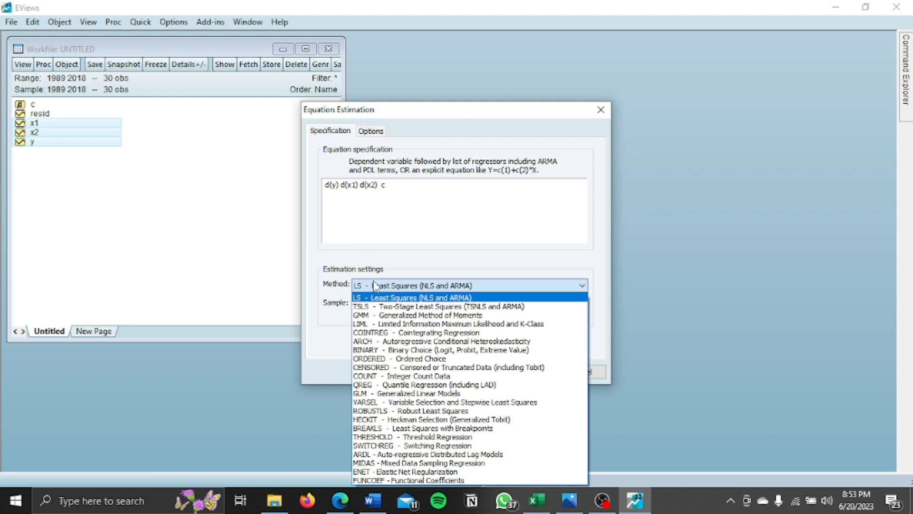
{"action": "left_click", "coordinate": [381, 453]}
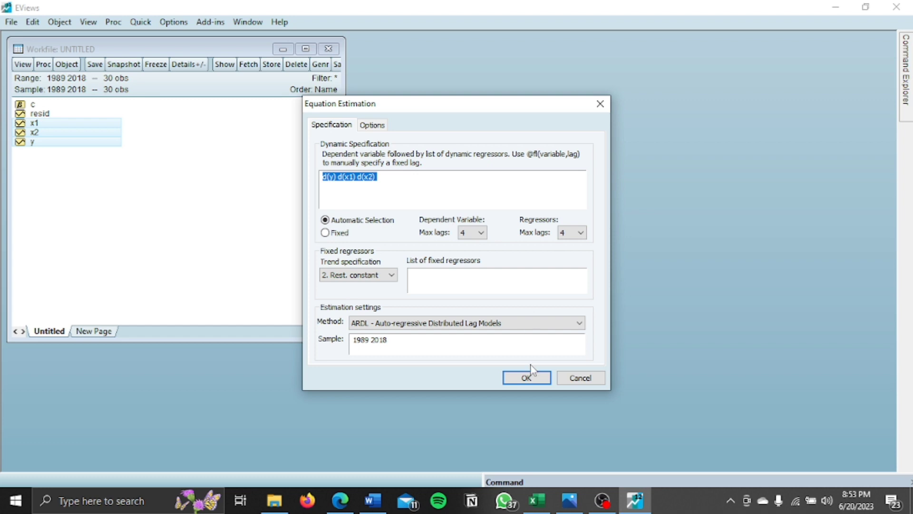
{"action": "left_click", "coordinate": [526, 378]}
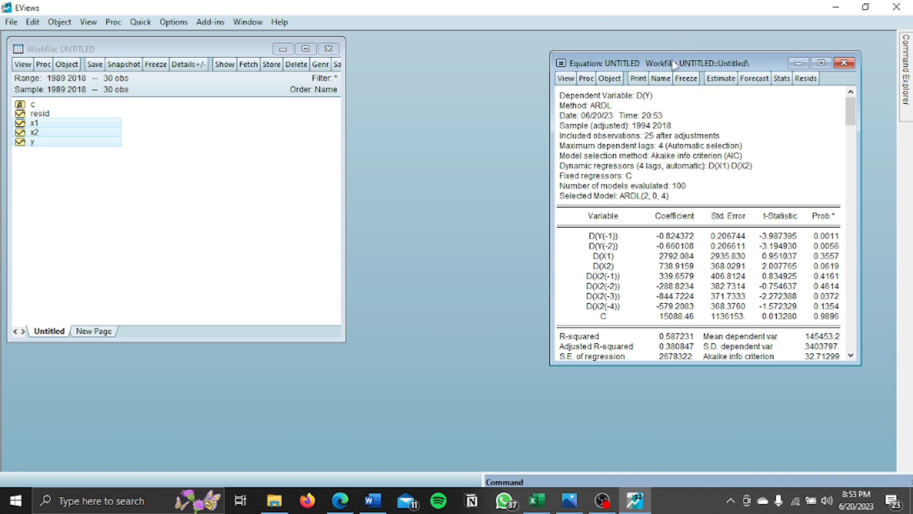
{"action": "left_click_drag", "start_coordinate": [674, 64], "coordinate": [629, 62]}
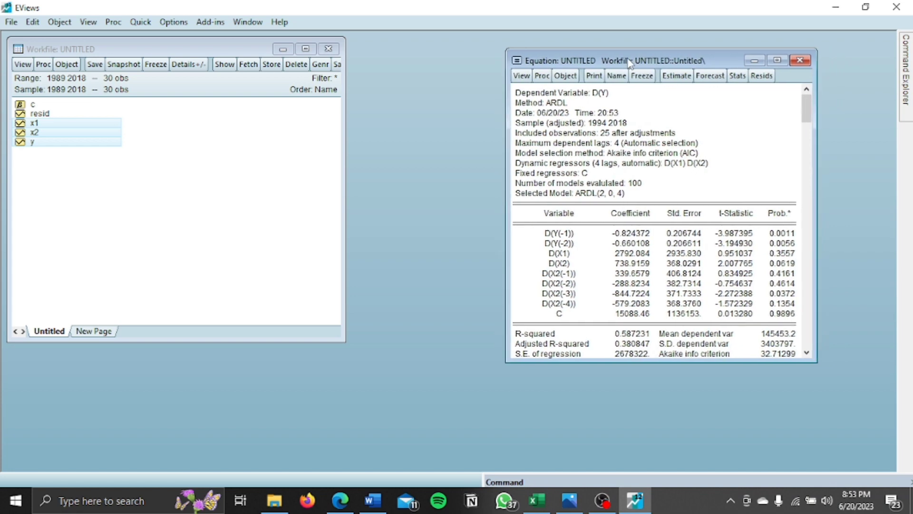
Reopen the equation's estimation settings, clear the dynamic specification and switch the method to LS - Least Squares (NLS and ARMA)
{"action": "left_click", "coordinate": [666, 78]}
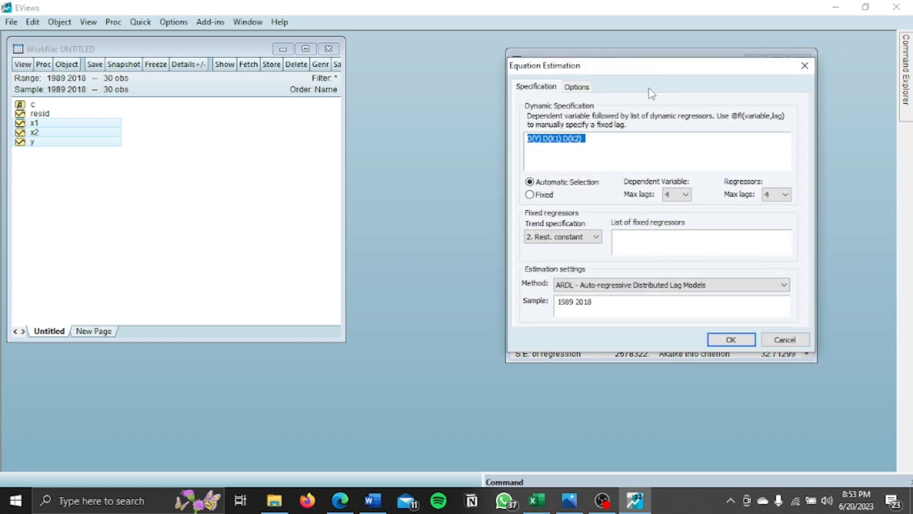
{"action": "left_click", "coordinate": [606, 137]}
{"action": "key", "text": "BackSpace"}
{"action": "key", "text": "BackSpace"}
{"action": "key", "text": "BackSpace"}
{"action": "key", "text": "BackSpace"}
{"action": "key", "text": "BackSpace"}
{"action": "key", "text": "BackSpace"}
{"action": "key", "text": "BackSpace"}
{"action": "key", "text": "BackSpace"}
{"action": "key", "text": "BackSpace"}
{"action": "key", "text": "BackSpace"}
{"action": "key", "text": "BackSpace"}
{"action": "key", "text": "BackSpace"}
{"action": "key", "text": "BackSpace"}
{"action": "key", "text": "BackSpace"}
{"action": "key", "text": "BackSpace"}
{"action": "key", "text": "BackSpace"}
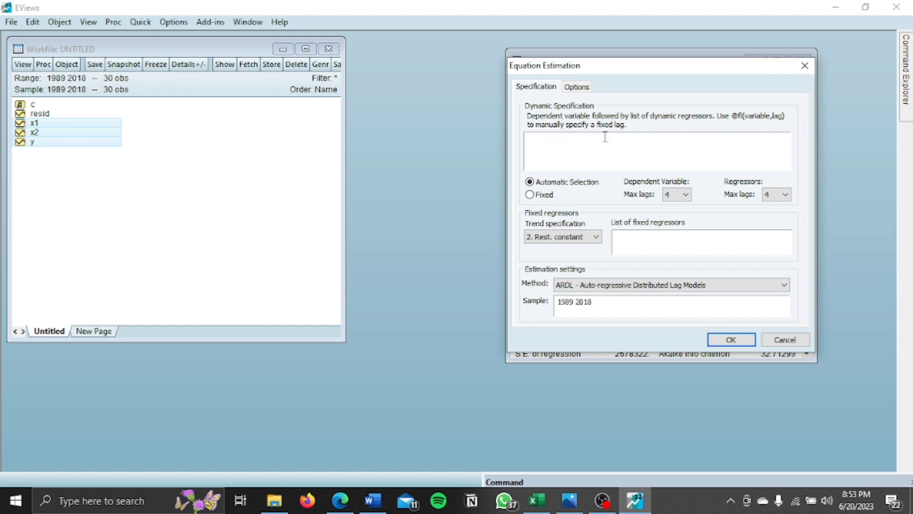
{"action": "left_click", "coordinate": [593, 284]}
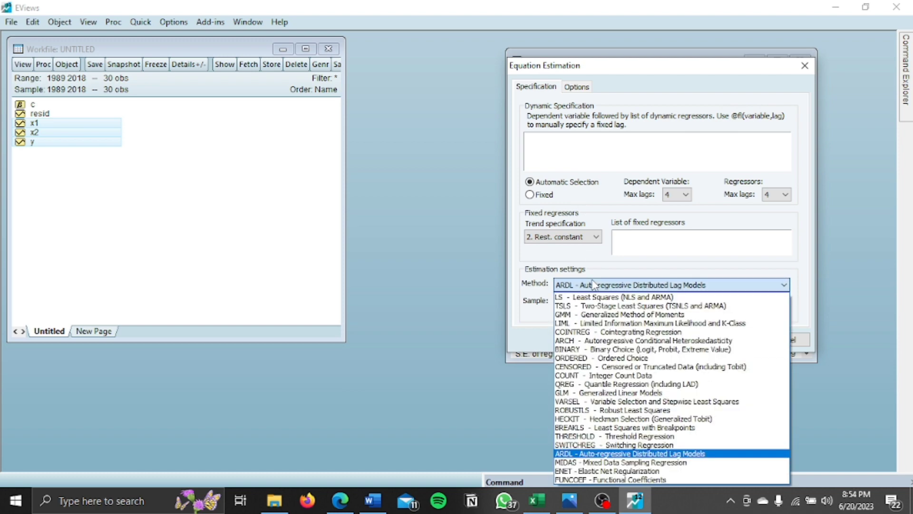
{"action": "left_click", "coordinate": [592, 297]}
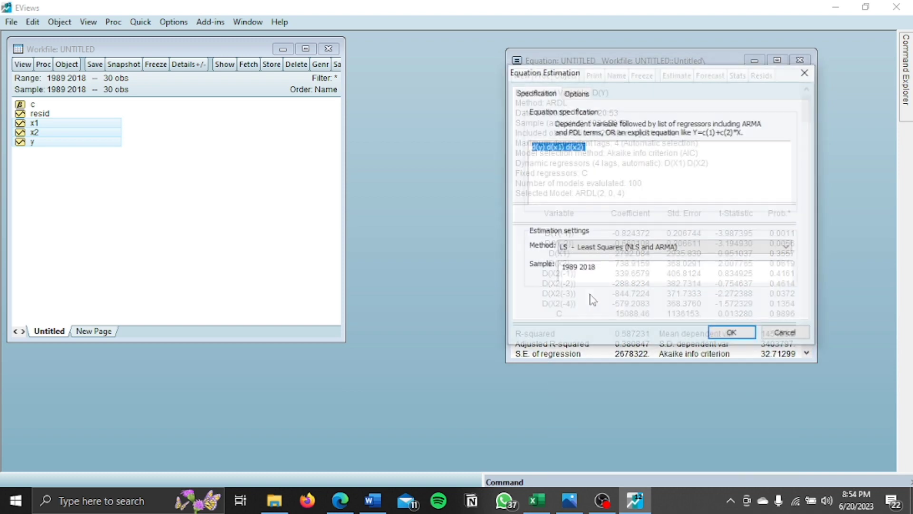
Replace the specification with d(y(-1)) d(y(-2)) d(x1) d(x2) d(x2(-1)) d(x2(-2)) d(x2(-3)) d(x2(-4)) c and estimate the least squares equation
{"action": "left_click", "coordinate": [603, 170]}
{"action": "key", "text": "BackSpace"}
{"action": "key", "text": "BackSpace"}
{"action": "key", "text": "BackSpace"}
{"action": "key", "text": "BackSpace"}
{"action": "key", "text": "BackSpace"}
{"action": "key", "text": "BackSpace"}
{"action": "key", "text": "BackSpace"}
{"action": "key", "text": "BackSpace"}
{"action": "key", "text": "BackSpace"}
{"action": "key", "text": "BackSpace"}
{"action": "key", "text": "BackSpace"}
{"action": "key", "text": "BackSpace"}
{"action": "key", "text": "BackSpace"}
{"action": "key", "text": "BackSpace"}
{"action": "key", "text": "BackSpace"}
{"action": "key", "text": "BackSpace"}
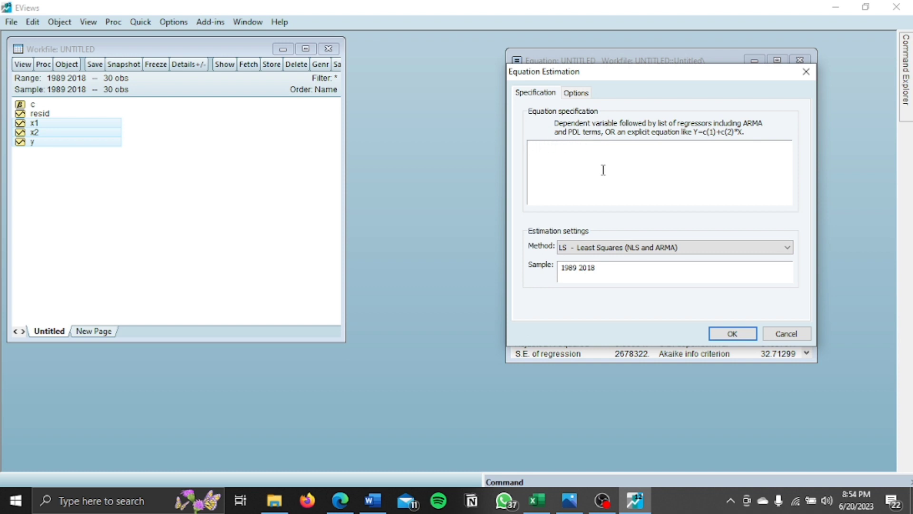
{"action": "type", "text": "d(y(-1)) d(y(-2)) d(x1) d(x2) d(x2(-1)) d(x2(-2)) d(x2(-3)) d(x2(-4)) c"}
{"action": "left_click", "coordinate": [627, 169]}
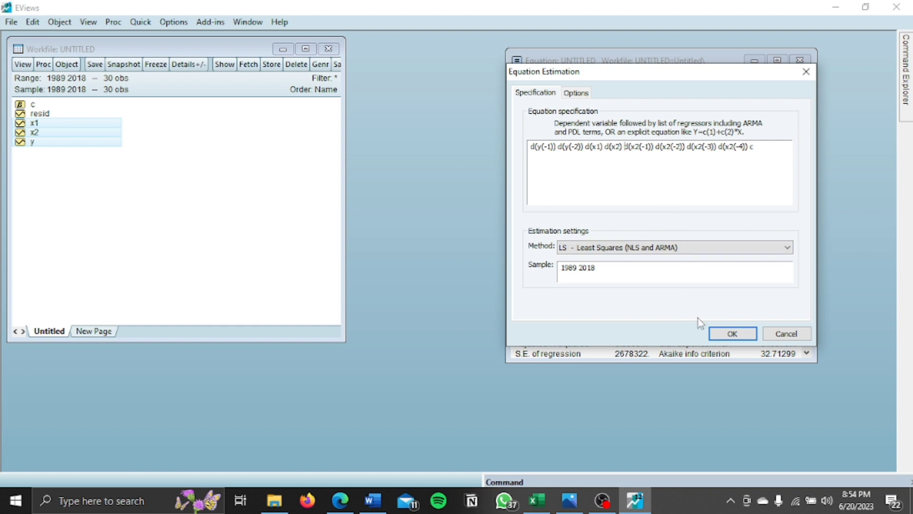
{"action": "left_click", "coordinate": [723, 334]}
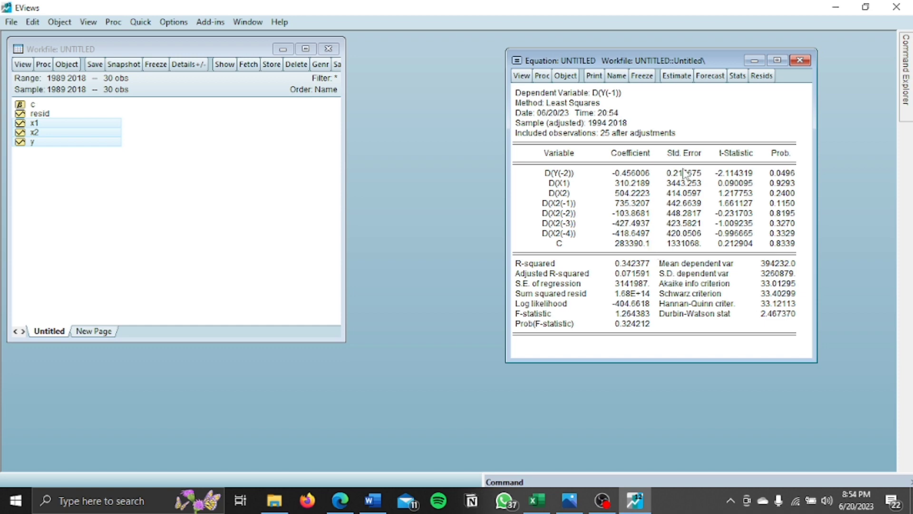
{"action": "left_click_drag", "start_coordinate": [695, 60], "coordinate": [709, 63]}
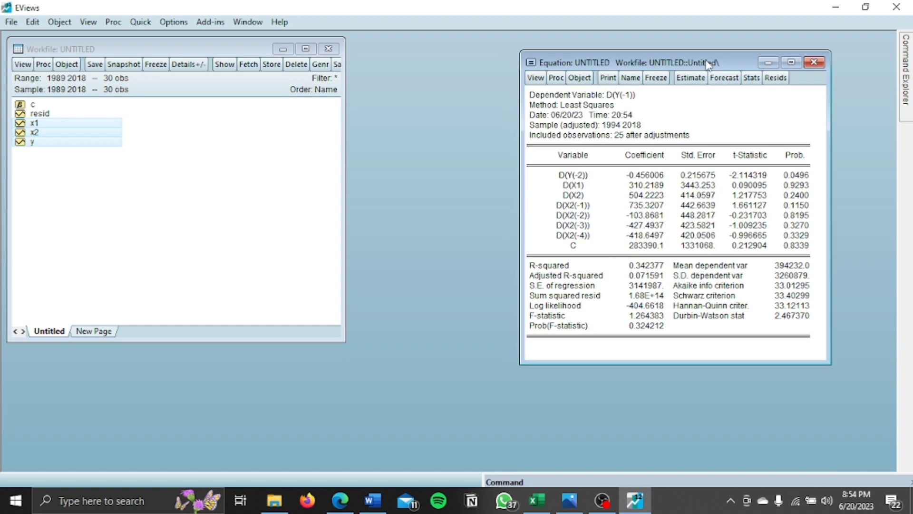
Run the CUSUM stability test from the recursive estimates of the least squares equation
{"action": "left_click", "coordinate": [535, 78]}
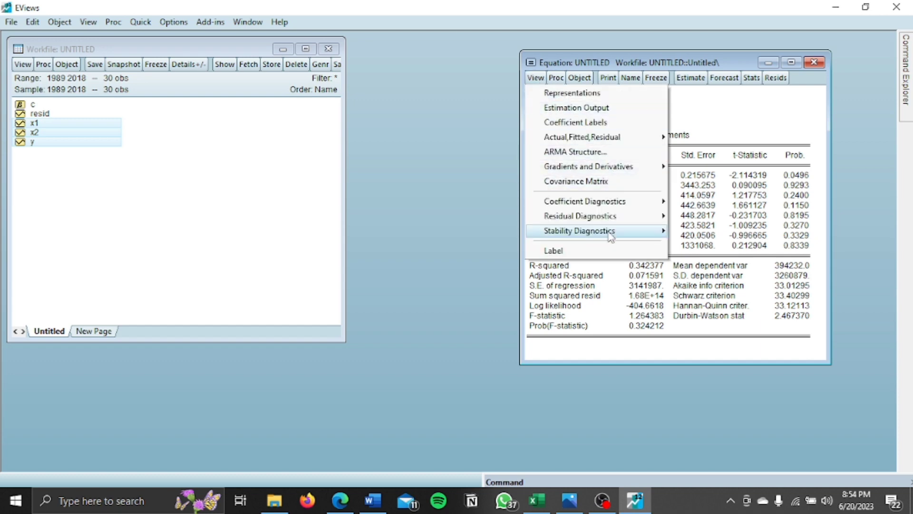
{"action": "mouse_move", "coordinate": [611, 236]}
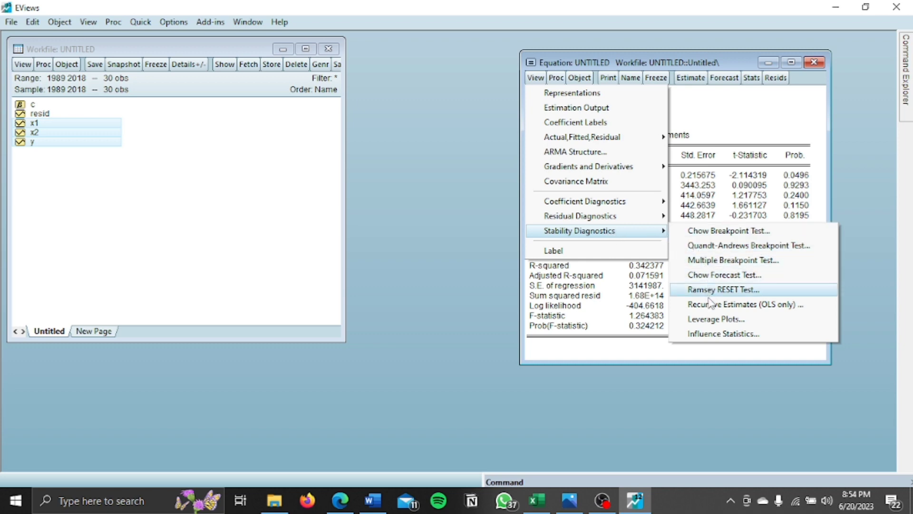
{"action": "left_click", "coordinate": [744, 308]}
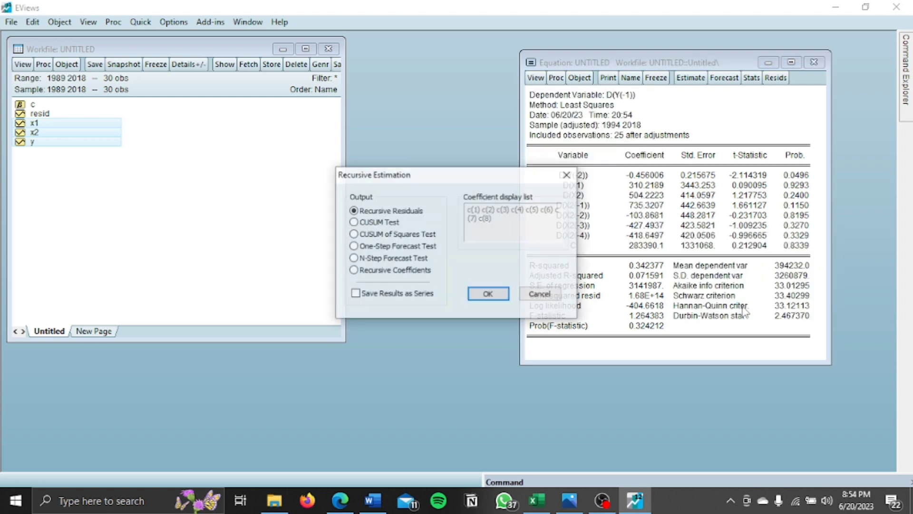
{"action": "left_click", "coordinate": [389, 224]}
{"action": "left_click", "coordinate": [475, 294]}
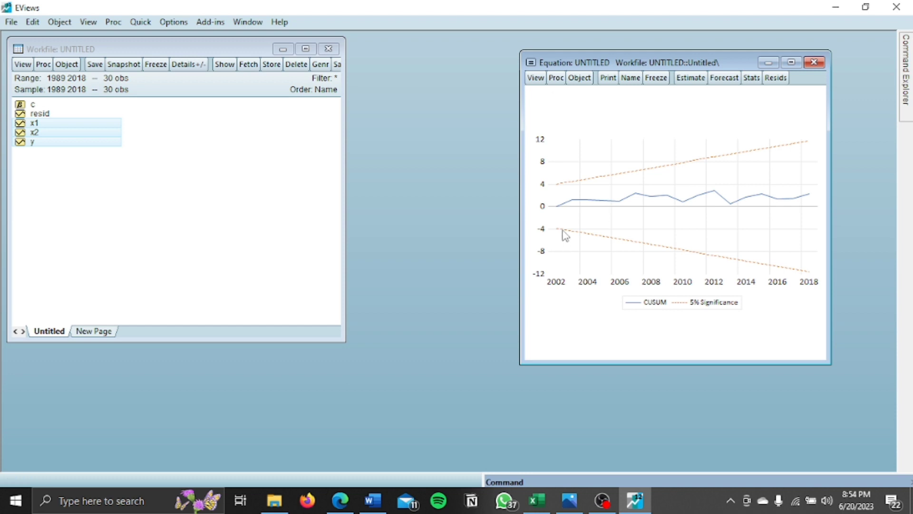
{"action": "mouse_move", "coordinate": [563, 230]}
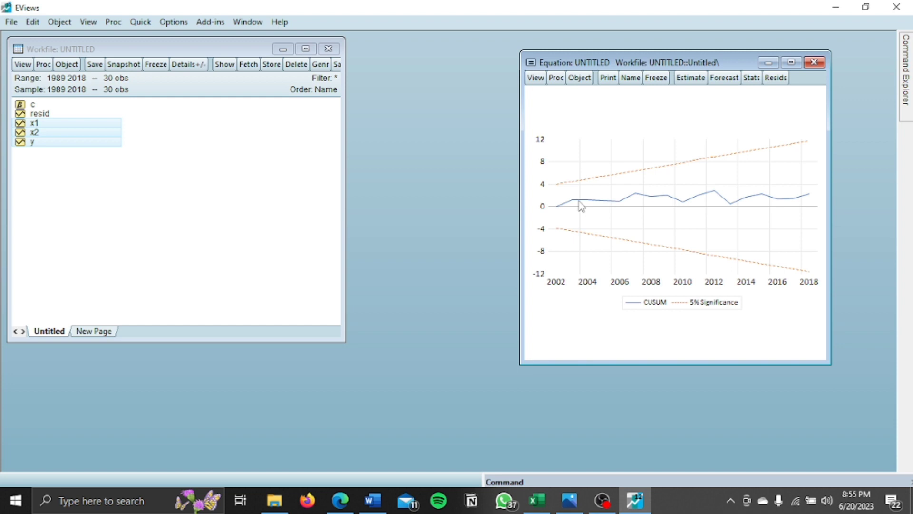
Run the CUSUM of squares stability test on the least squares equation and widen its graph window
{"action": "left_click", "coordinate": [537, 79]}
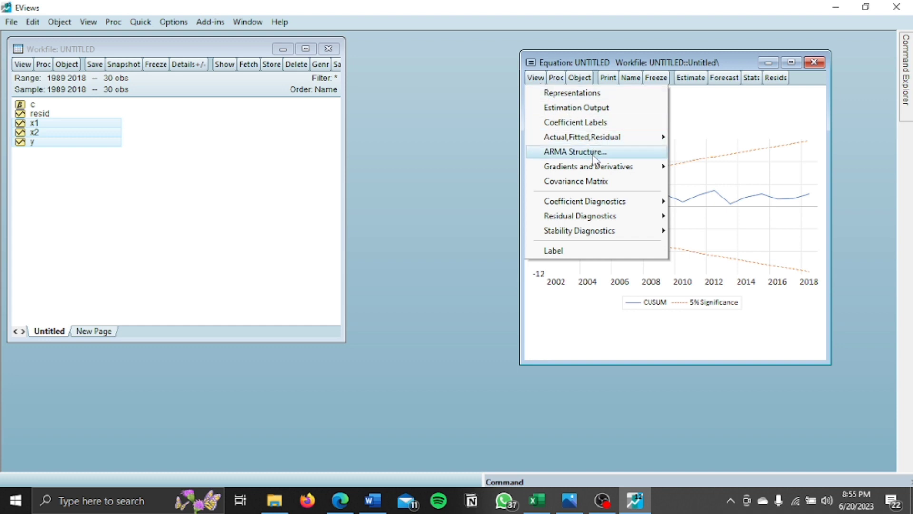
{"action": "mouse_move", "coordinate": [605, 233]}
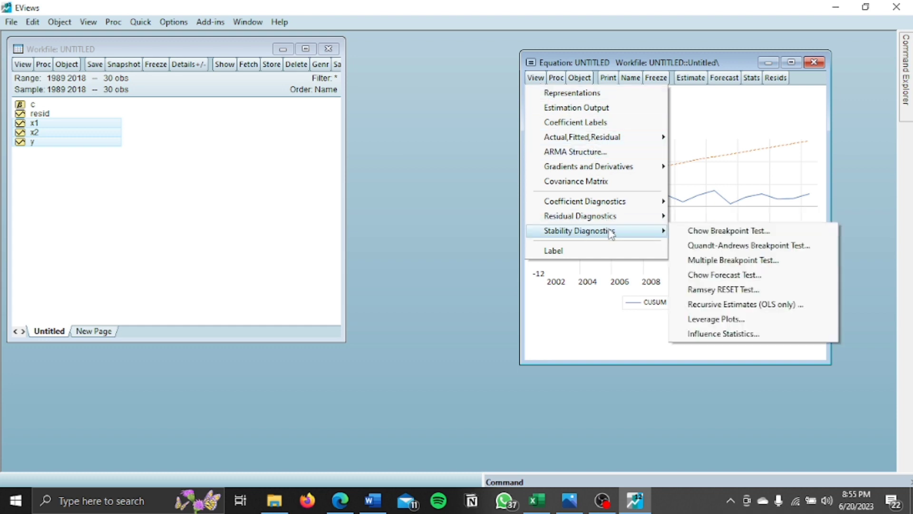
{"action": "left_click", "coordinate": [744, 307]}
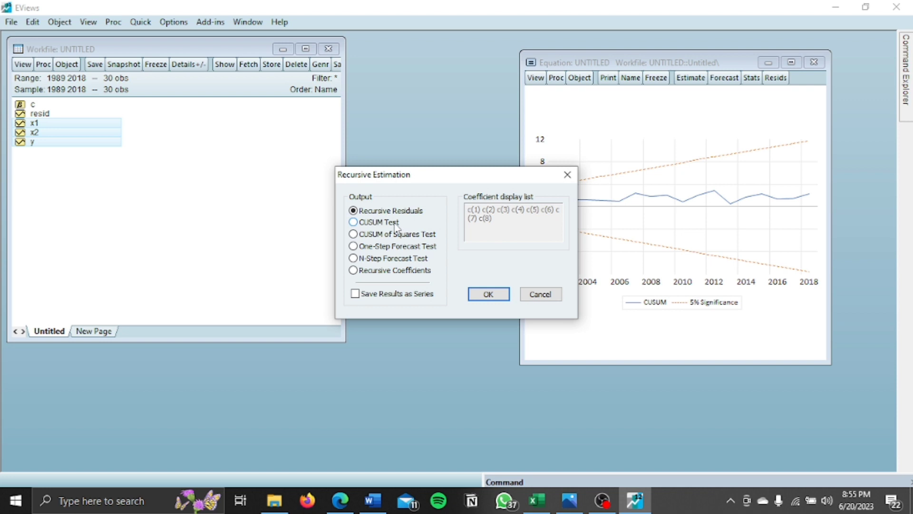
{"action": "left_click", "coordinate": [372, 239]}
{"action": "left_click", "coordinate": [492, 292]}
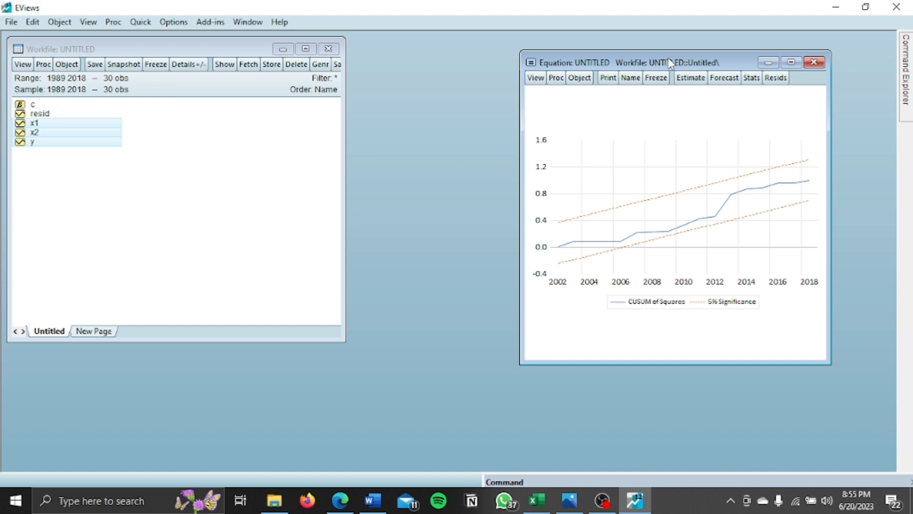
{"action": "left_click_drag", "start_coordinate": [671, 63], "coordinate": [679, 65]}
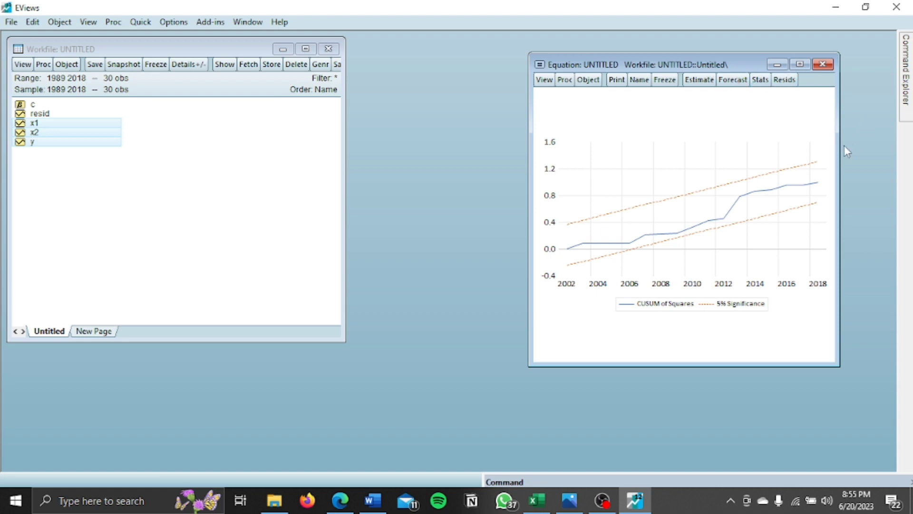
{"action": "left_click_drag", "start_coordinate": [835, 129], "coordinate": [870, 128]}
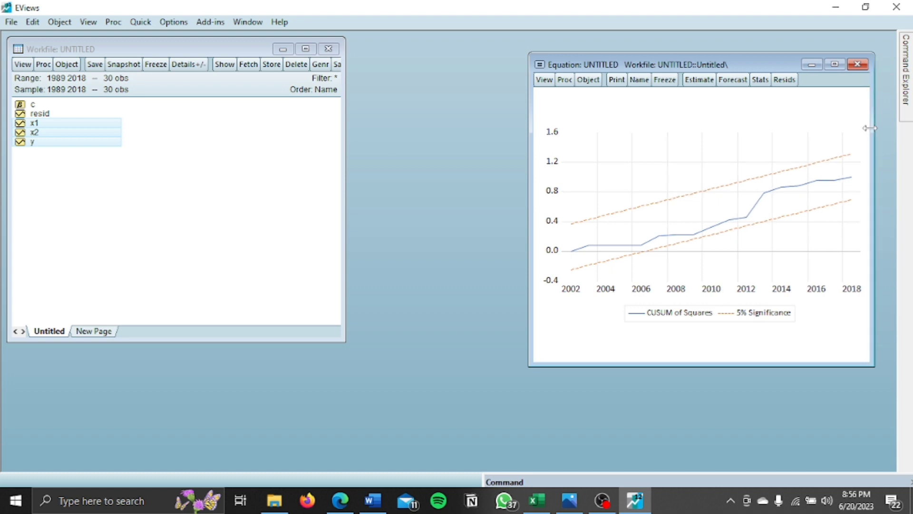